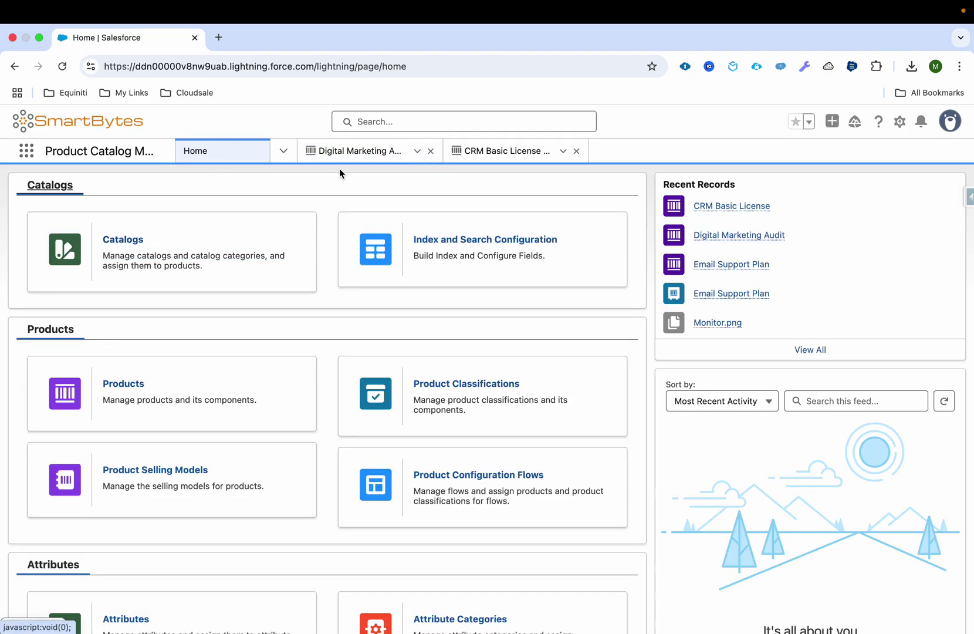
# Step: Review the Configure During Sale and Is Assetizable settings on the Digital Marketing Audit and CRM Basic License products
pyautogui.click(356, 160)
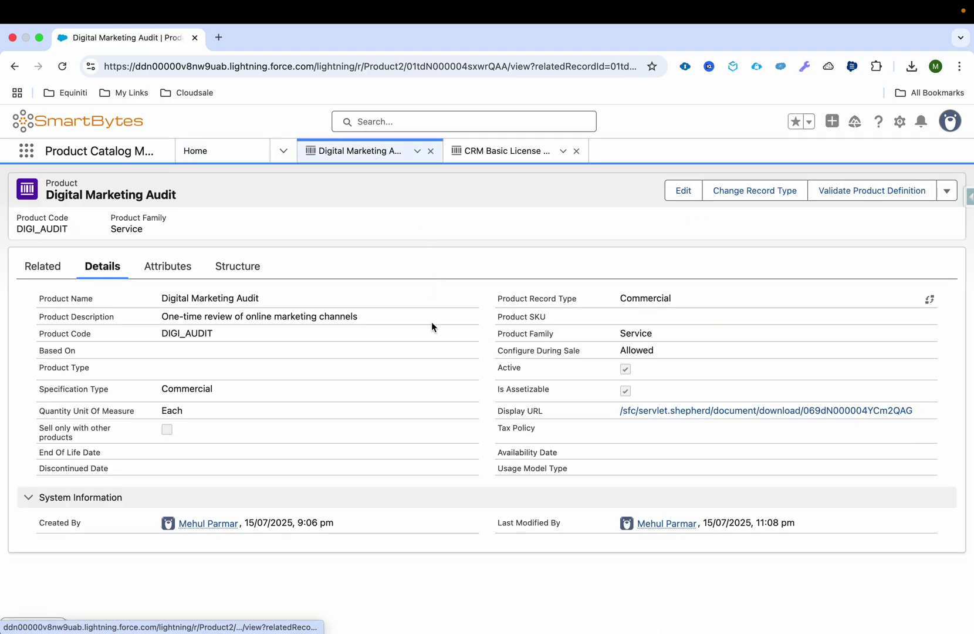
pyautogui.click(494, 155)
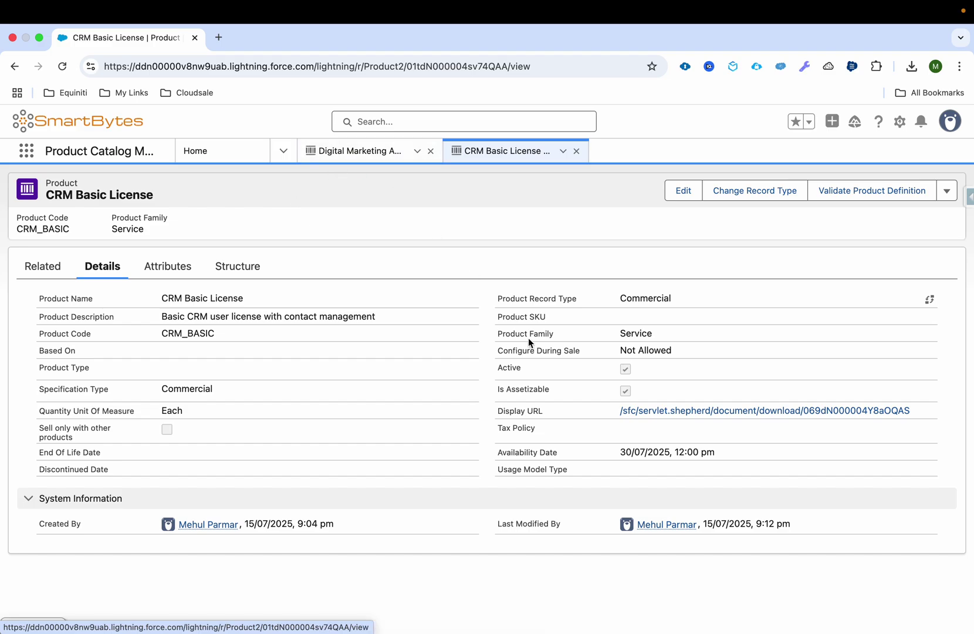
pyautogui.click(501, 348)
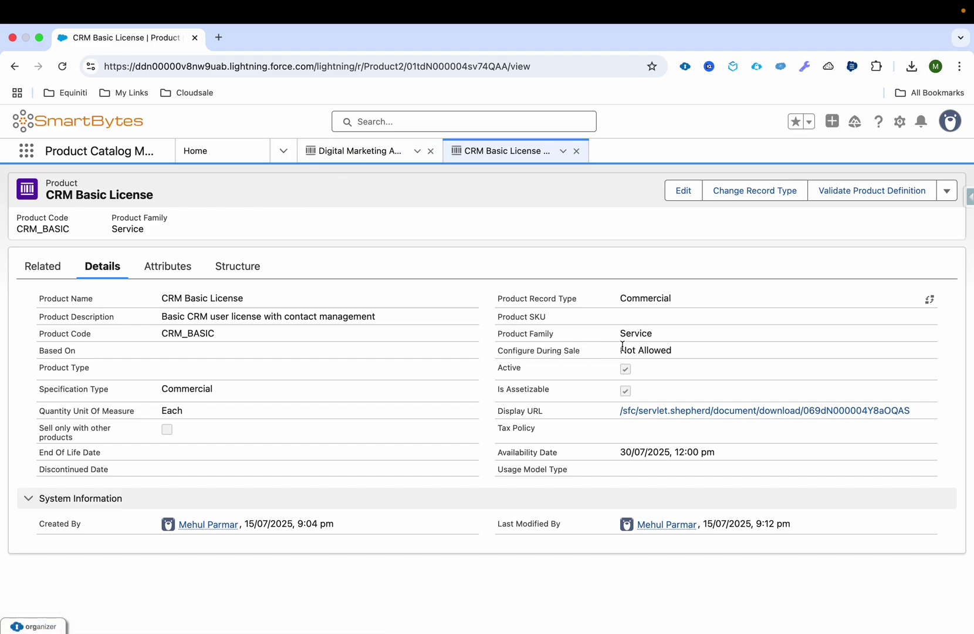
pyautogui.moveTo(621, 349); pyautogui.dragTo(688, 346)
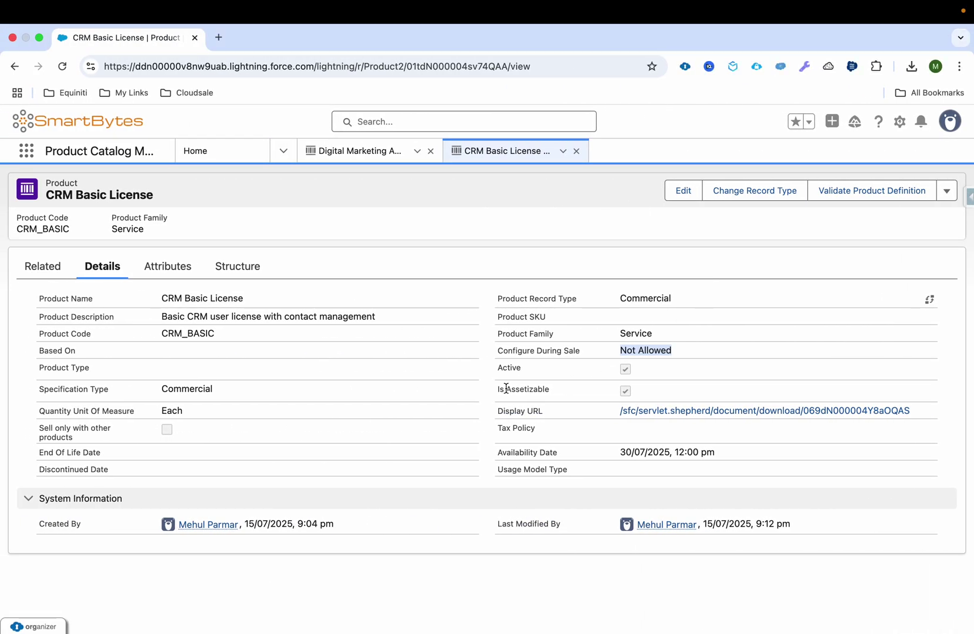
pyautogui.click(498, 392)
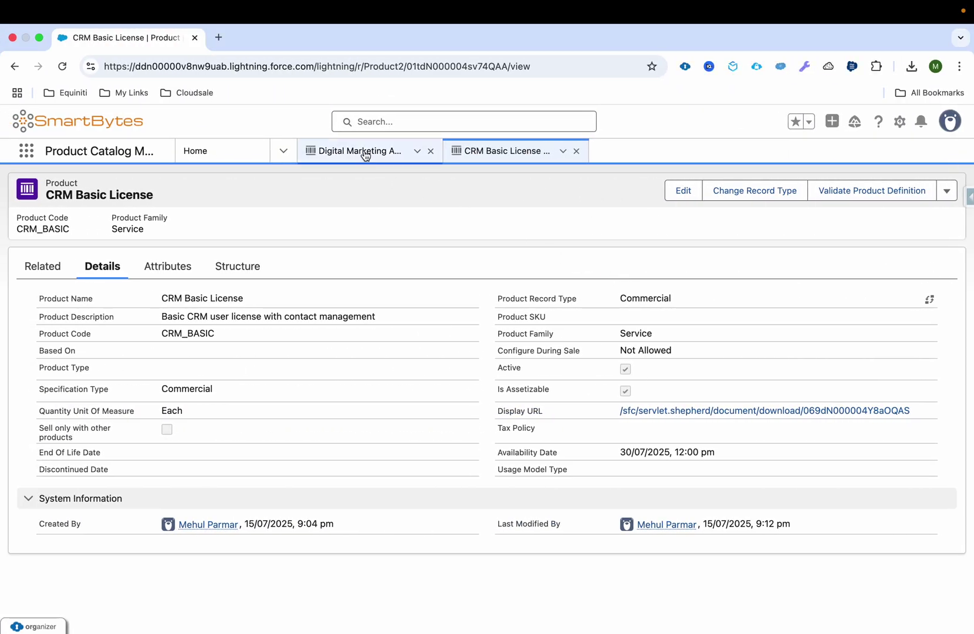
pyautogui.click(365, 155)
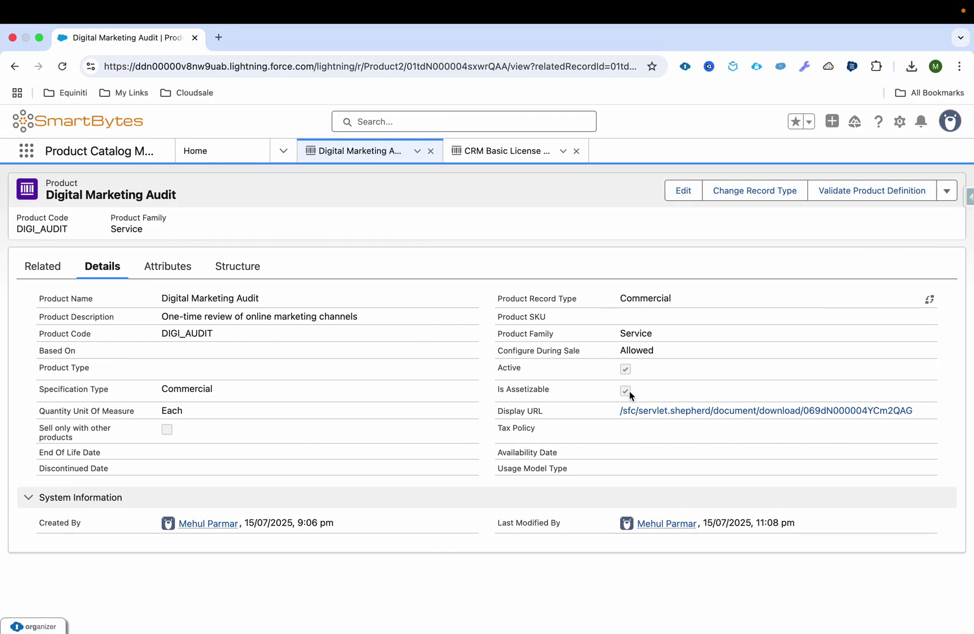
pyautogui.moveTo(561, 387); pyautogui.dragTo(504, 388)
# Step: Start a new Commercial product and name it Installation Charges, taking the name from the Standalone Products slide in PowerPoint
pyautogui.click(249, 153)
pyautogui.click(147, 389)
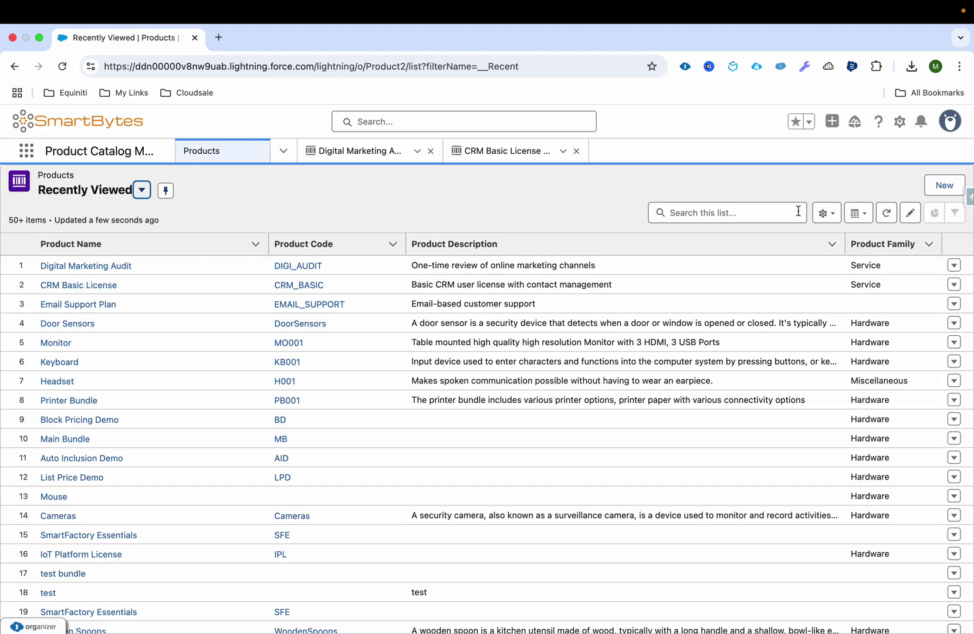
pyautogui.click(945, 186)
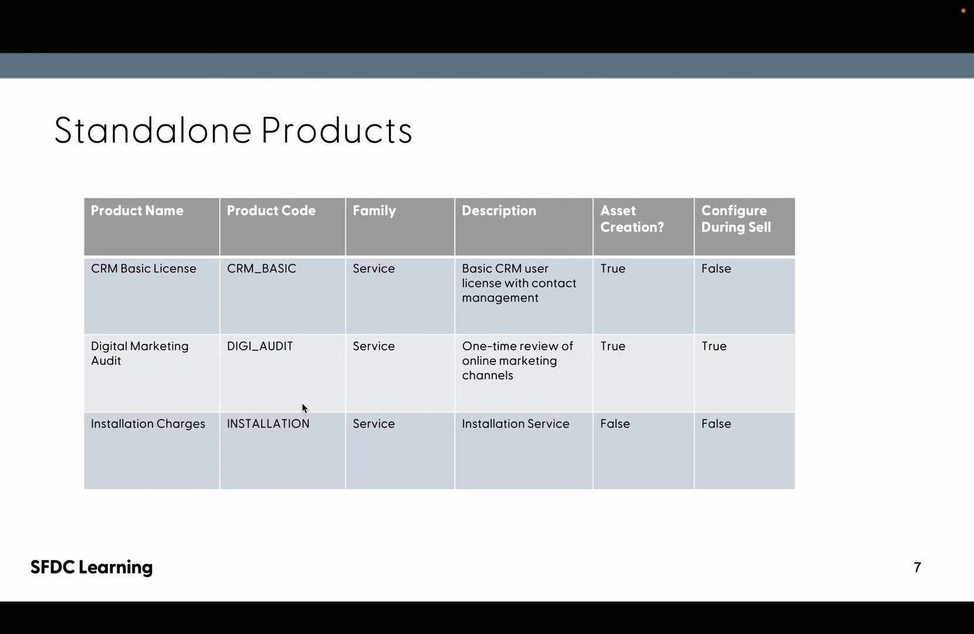
pyautogui.press('Escape')
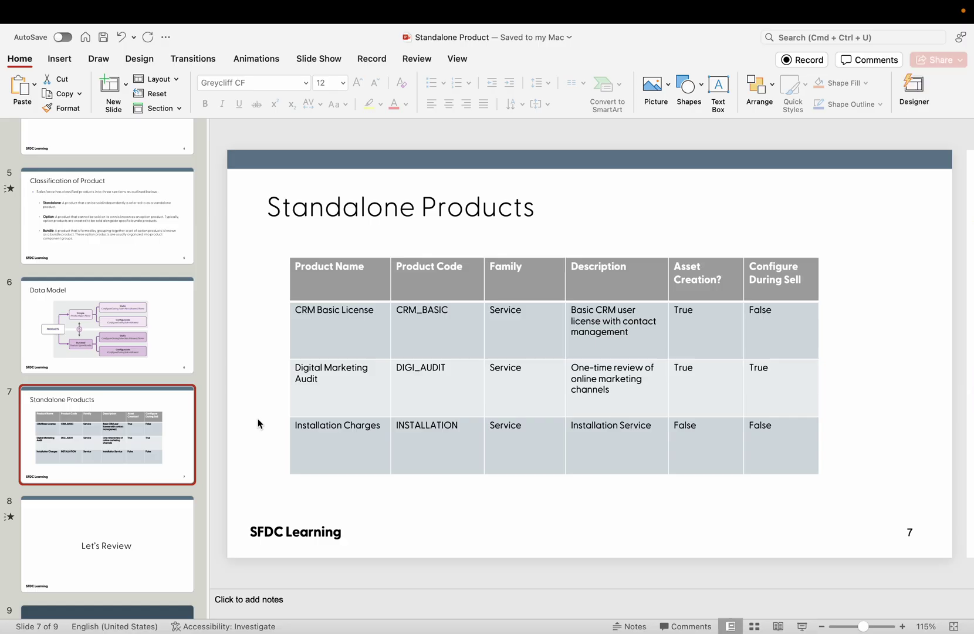
pyautogui.moveTo(384, 424); pyautogui.dragTo(292, 426)
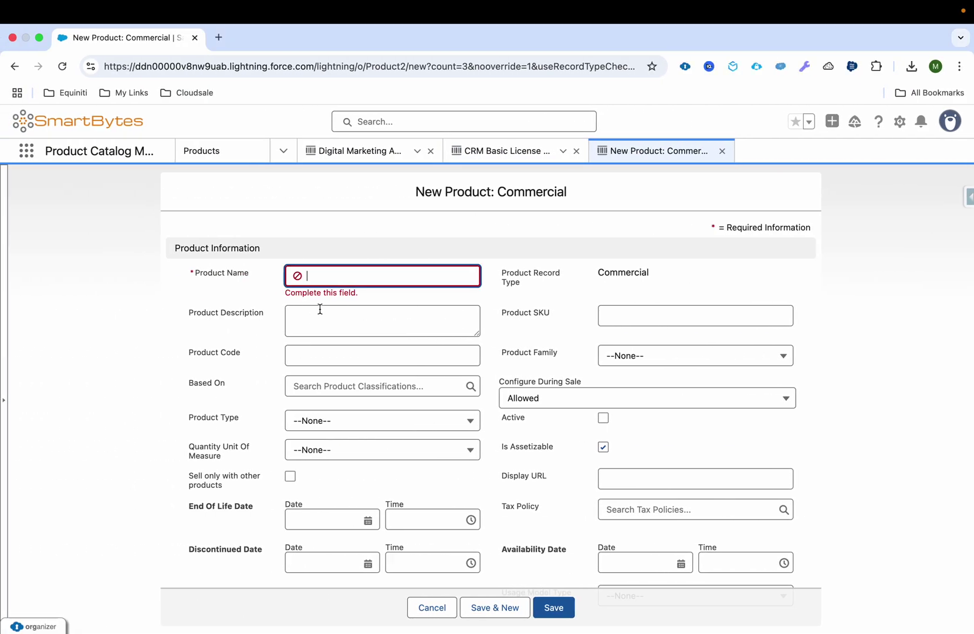
pyautogui.write('Installation Charges')
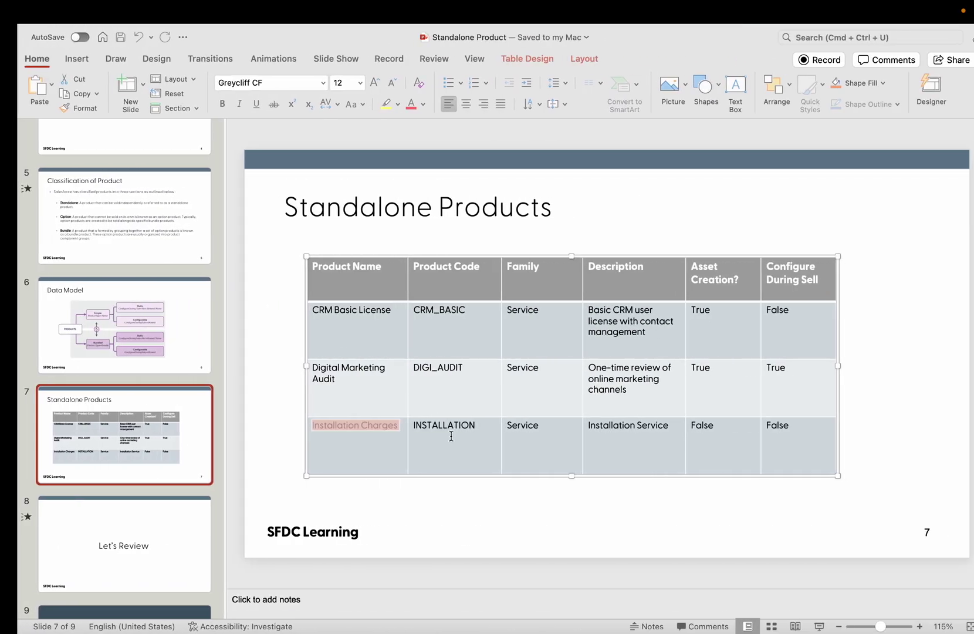
# Step: Copy the code INSTALLATION from the PowerPoint slide table into the new product's Product Code
pyautogui.doubleClick(433, 428)
pyautogui.press('super+c')
pyautogui.hotkey('ctrl', 'Left')
pyautogui.click(339, 359)
pyautogui.press('super+v')
# Step: Copy the text Installation Service from the PowerPoint slide table into the new product's Product Description
pyautogui.hotkey('ctrl', 'Right')
pyautogui.moveTo(571, 424); pyautogui.dragTo(653, 426)
pyautogui.press('super+c')
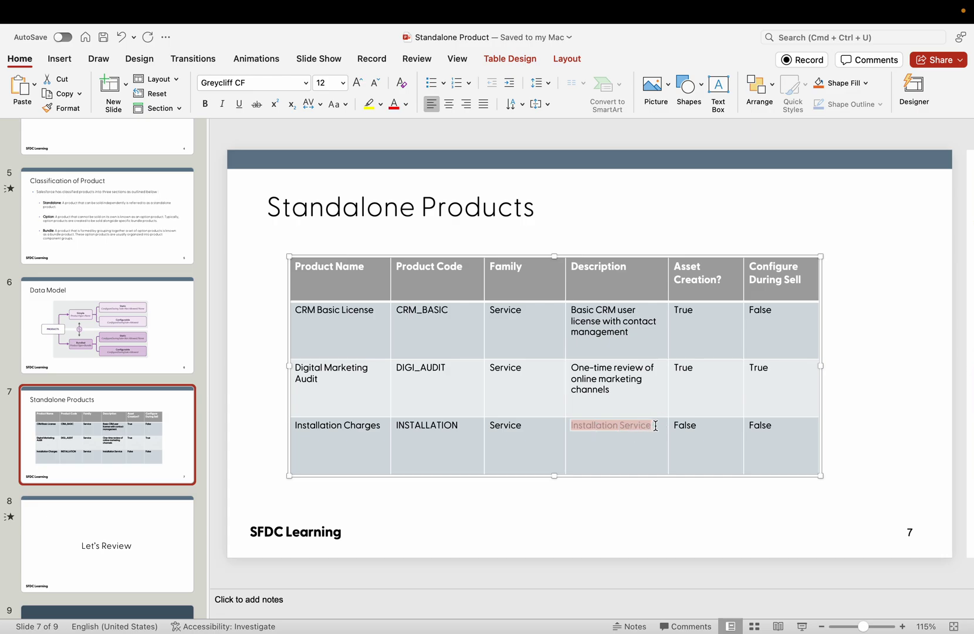
pyautogui.hotkey('ctrl', 'Left')
pyautogui.click(398, 317)
pyautogui.press('super+v')
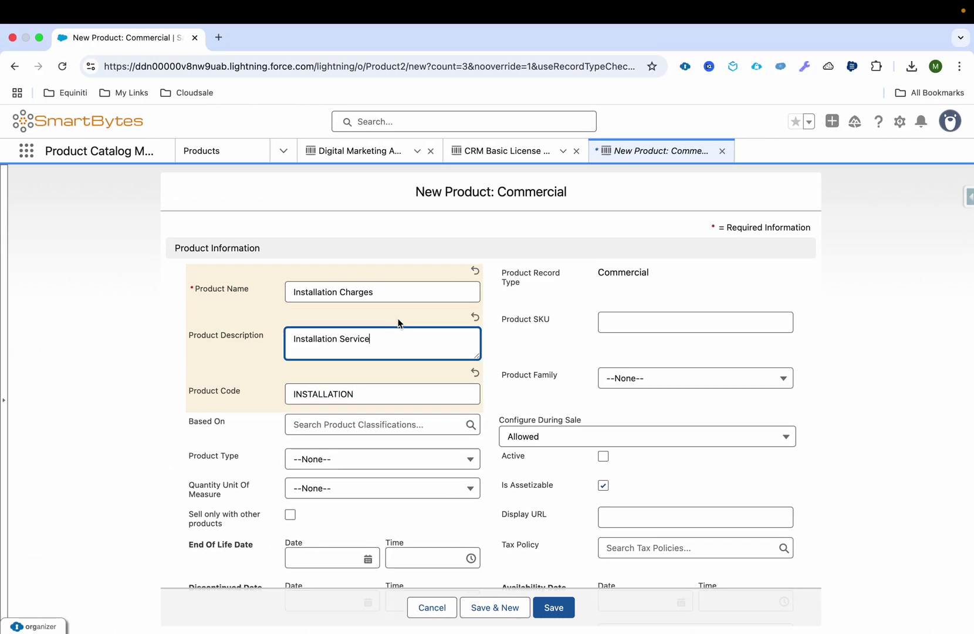
# Step: Set the new product's Product Family to Service and Configure During Sale to Not Allowed
pyautogui.click(634, 318)
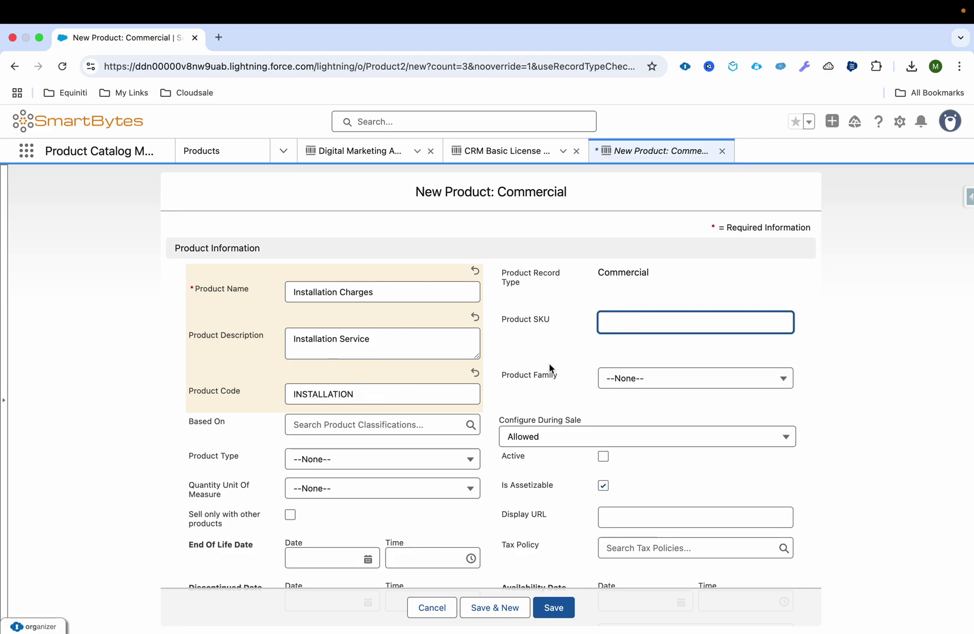
pyautogui.click(631, 383)
pyautogui.click(654, 528)
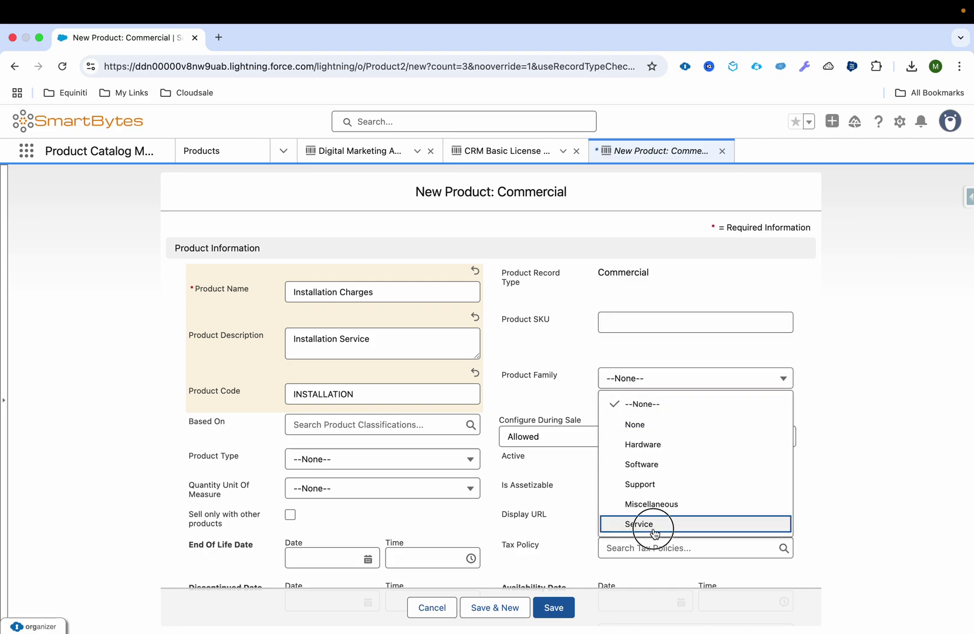
pyautogui.click(547, 420)
pyautogui.click(556, 436)
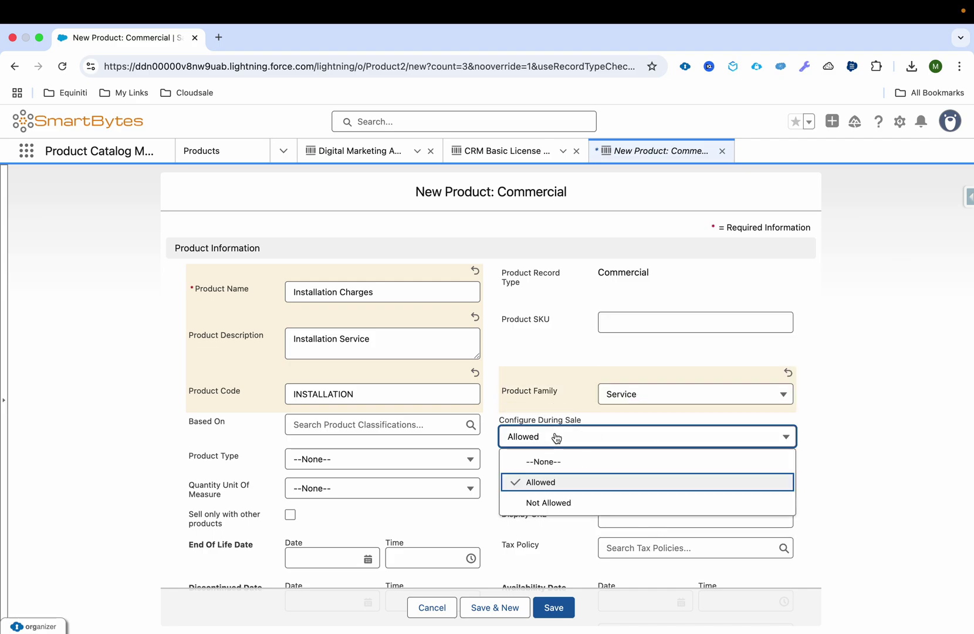
pyautogui.click(557, 503)
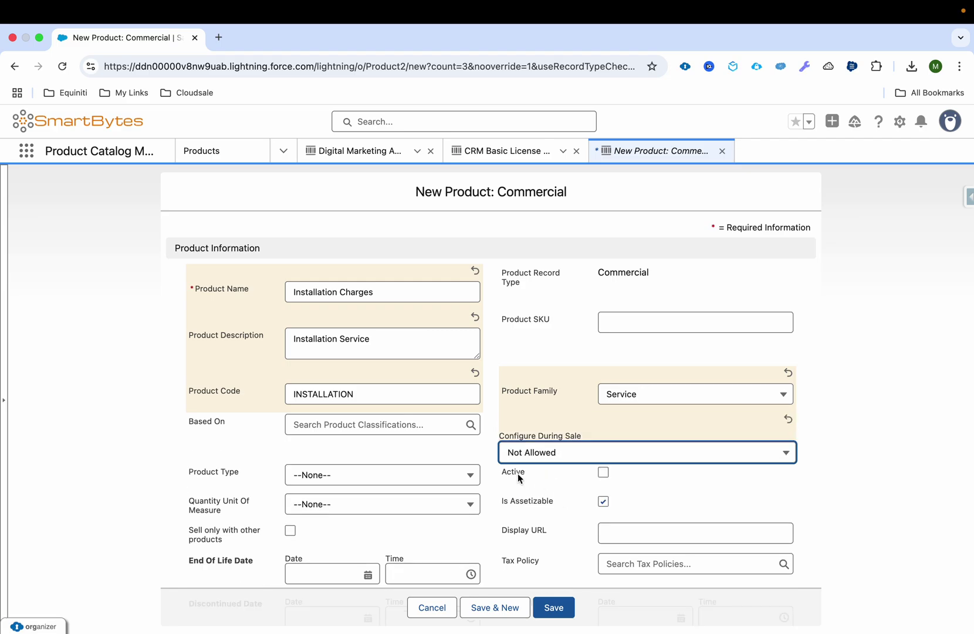
# Step: Mark the Installation Charges product as Active and turn off Is Assetizable
pyautogui.click(603, 473)
pyautogui.scroll(-1, 603, 474)
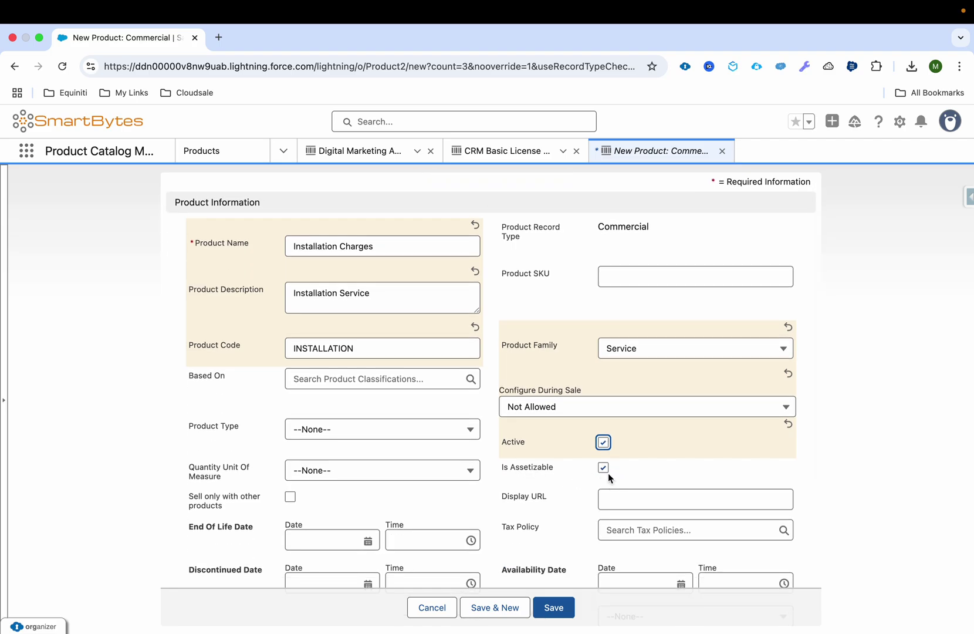
pyautogui.click(603, 467)
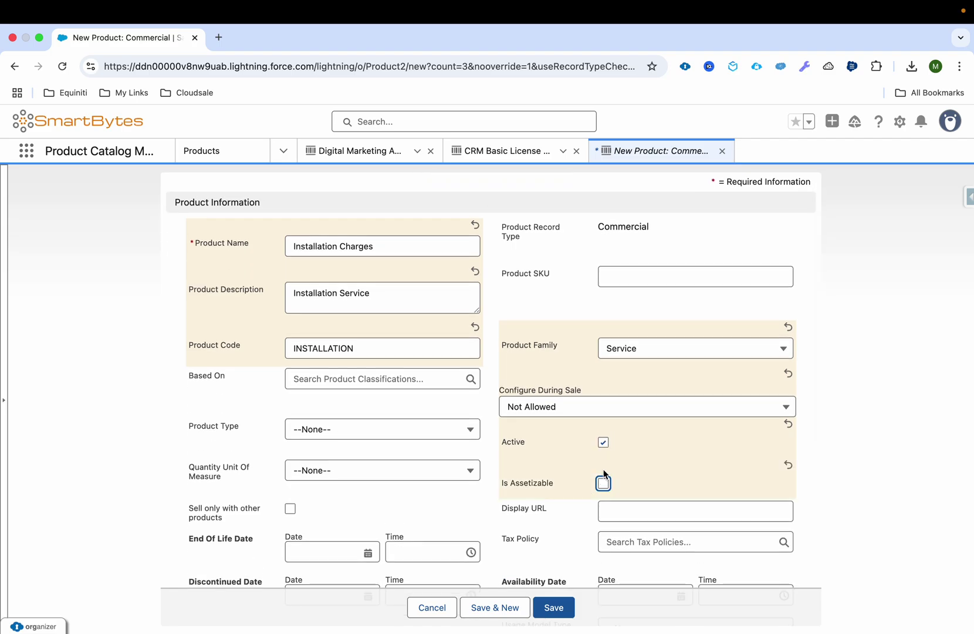
# Step: Keep the Product Type at --None-- and set the Quantity Unit Of Measure to Each
pyautogui.click(308, 430)
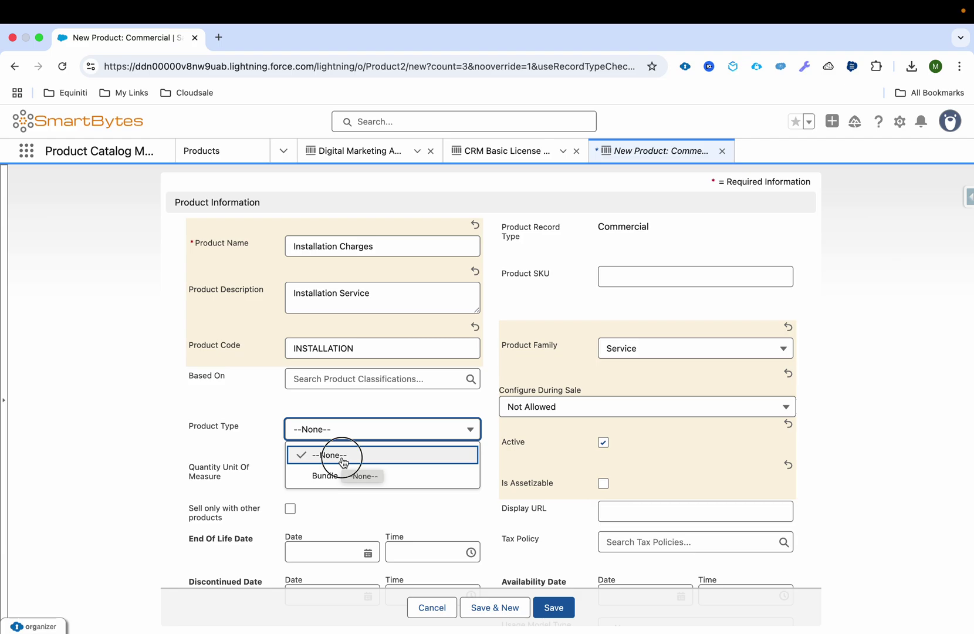
pyautogui.click(344, 458)
pyautogui.click(344, 475)
pyautogui.click(354, 515)
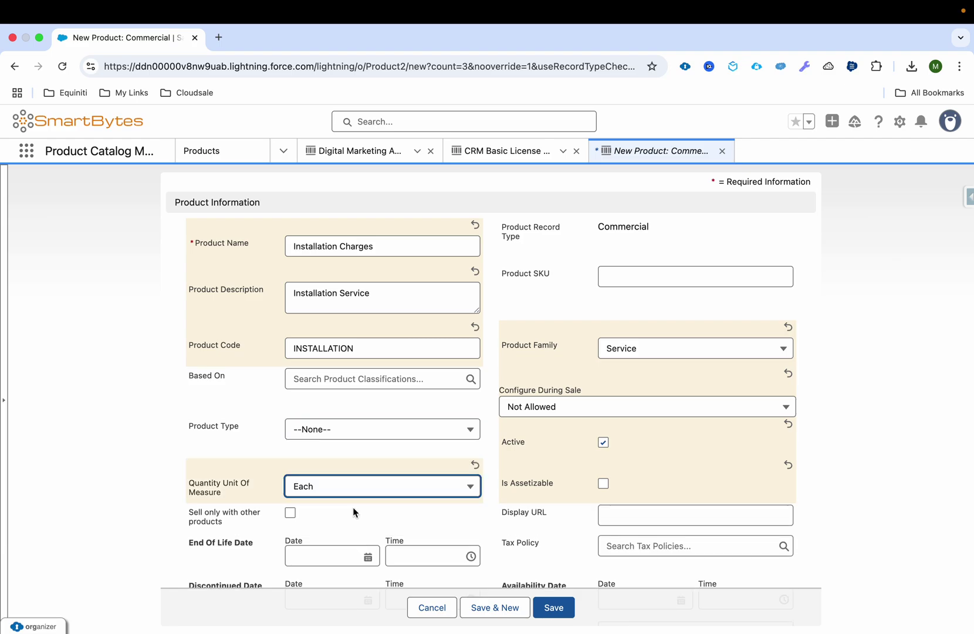
pyautogui.scroll(-2, 352, 508)
pyautogui.click(188, 434)
pyautogui.click(233, 442)
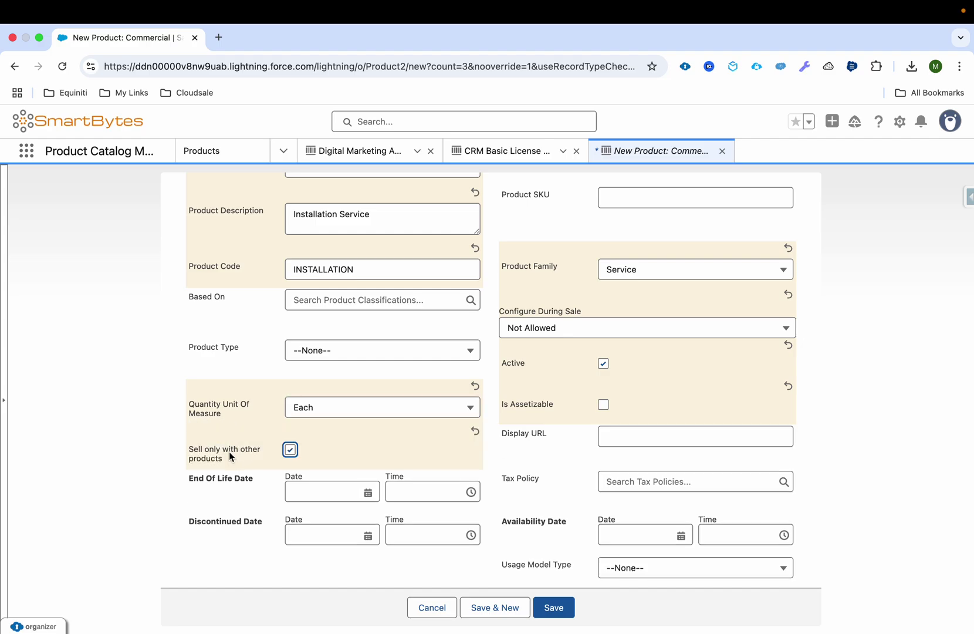
pyautogui.click(291, 450)
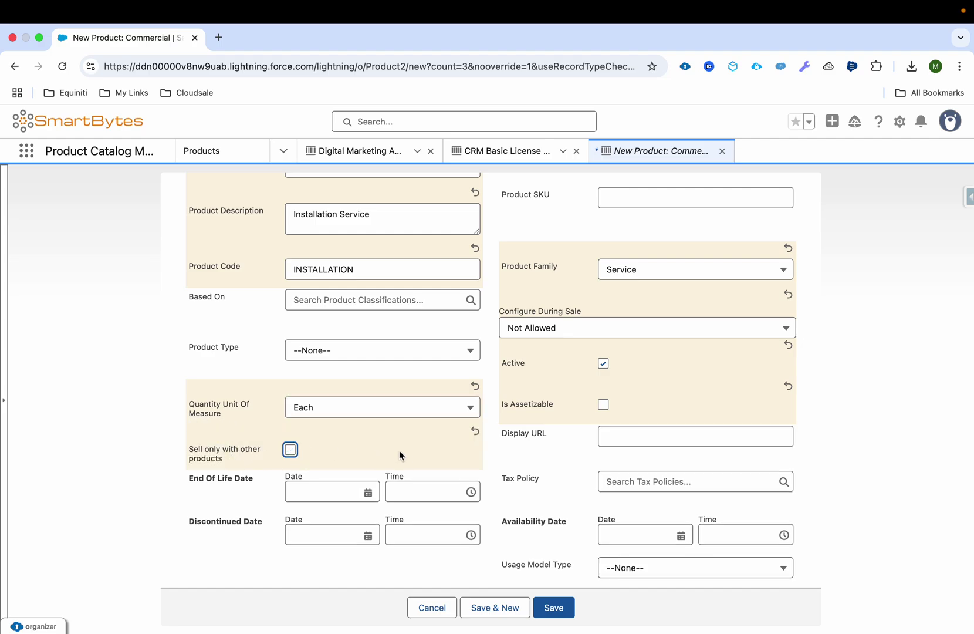
# Step: Save the new Installation Charges product with the display URL and date fields left empty
pyautogui.doubleClick(537, 434)
pyautogui.scroll(-1, 562, 442)
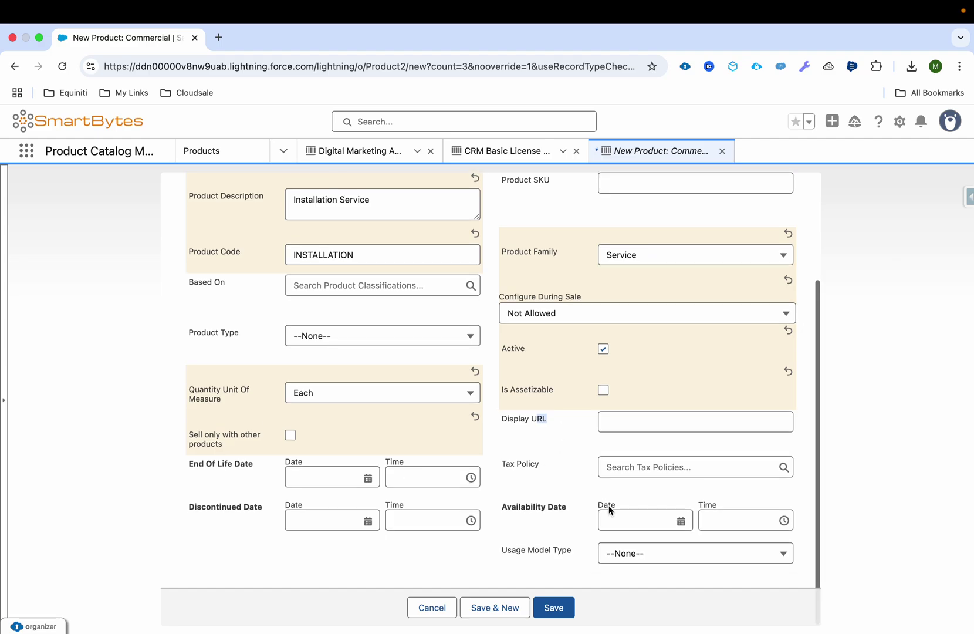
pyautogui.click(578, 510)
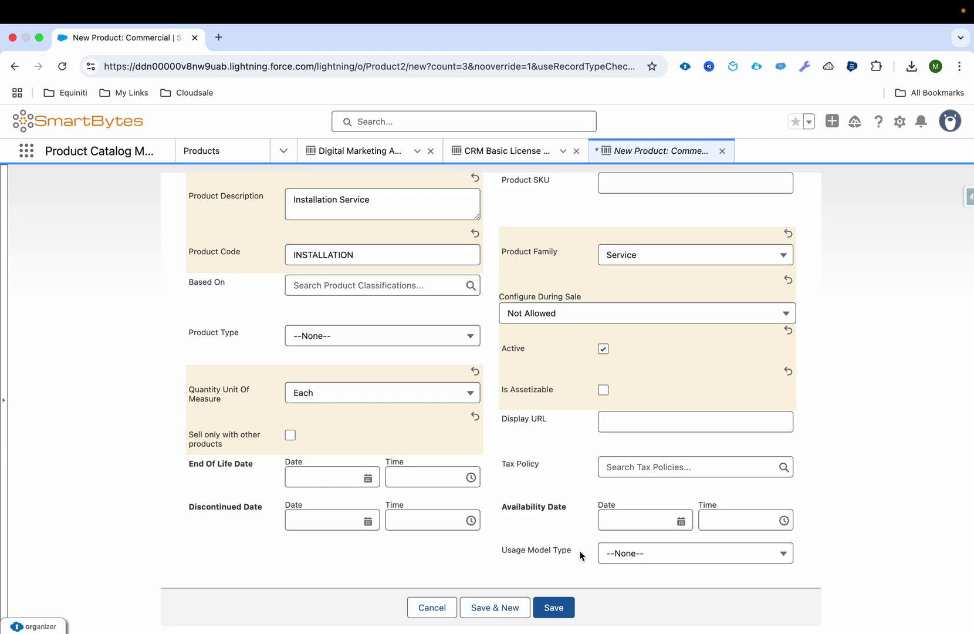
pyautogui.click(554, 608)
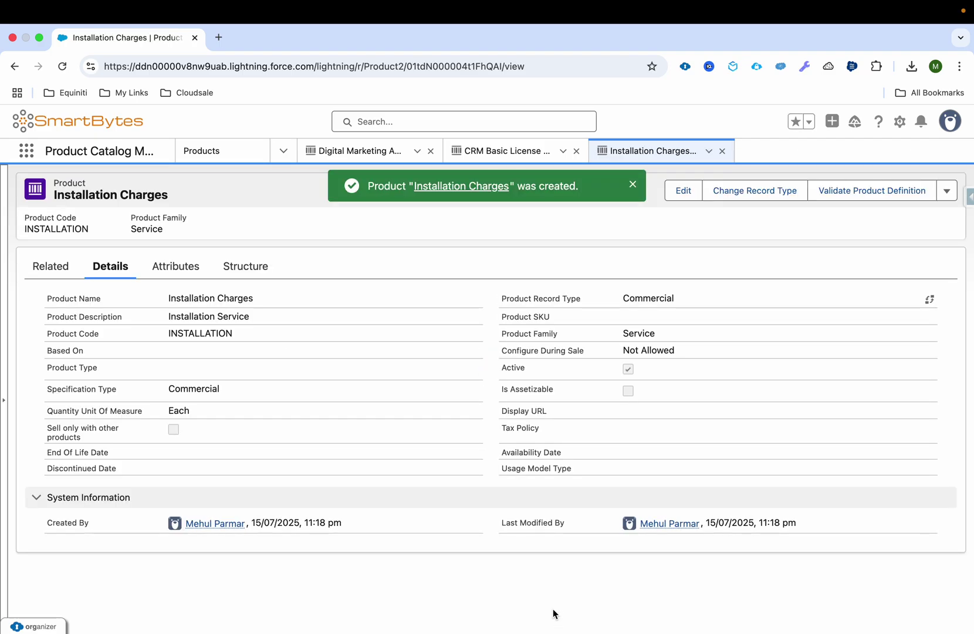
# Step: Upload support.png from the Simple Product folder inside RCA as the Installation Charges product's image
pyautogui.moveTo(550, 411); pyautogui.dragTo(504, 410)
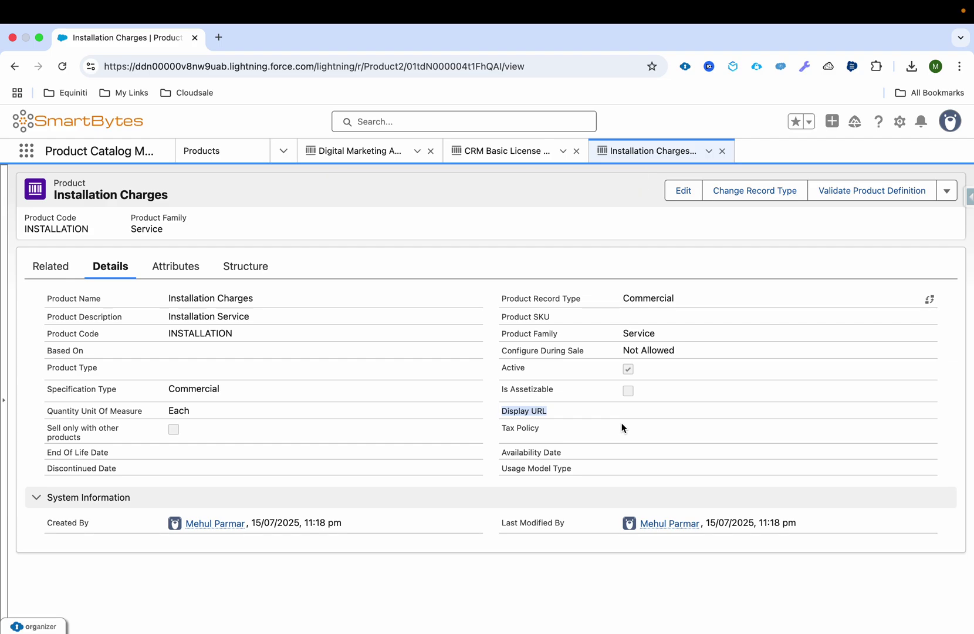
pyautogui.click(947, 191)
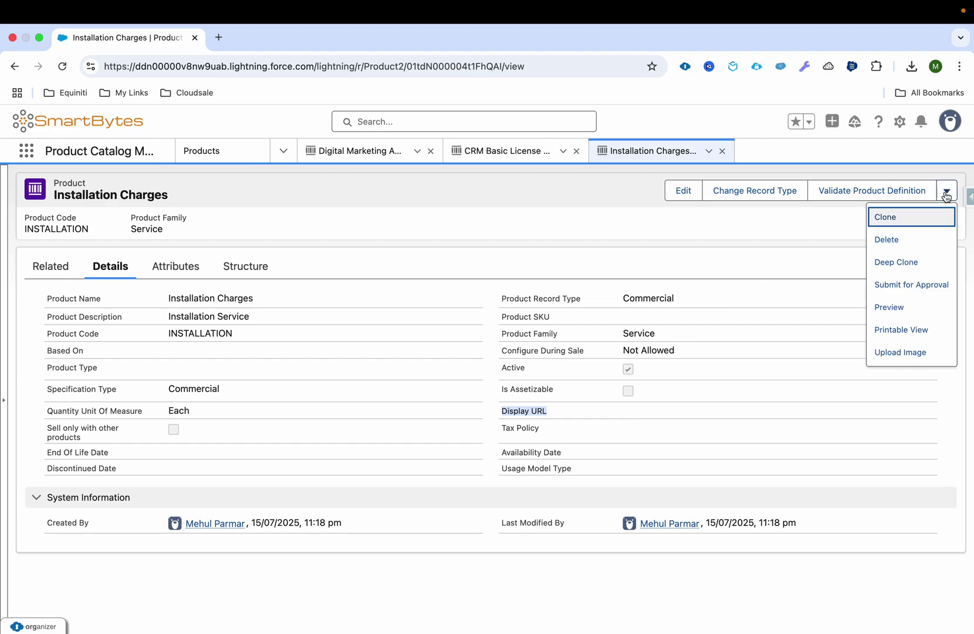
pyautogui.click(922, 355)
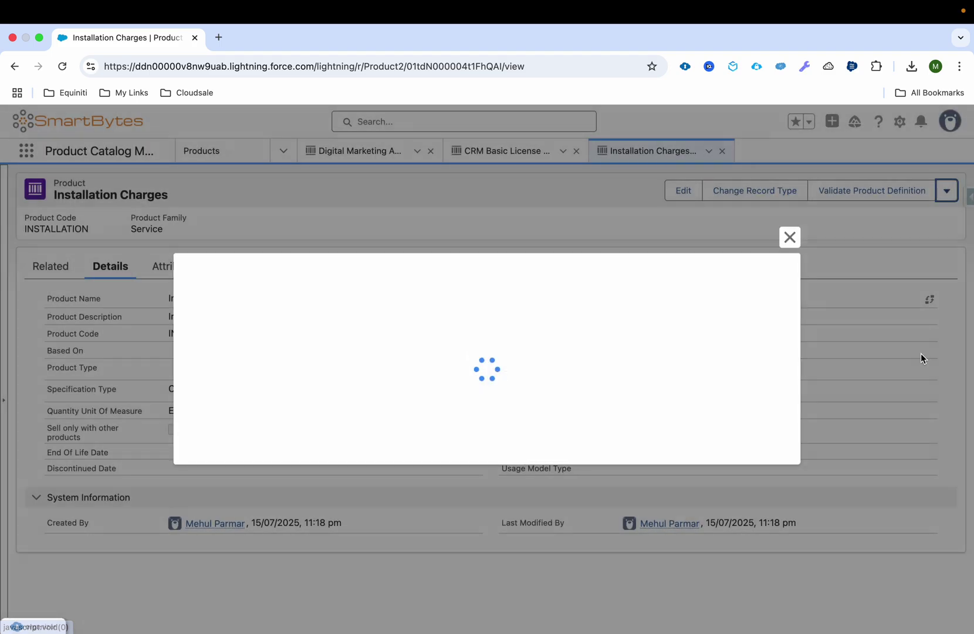
pyautogui.click(245, 380)
pyautogui.scroll(-2, 480, 383)
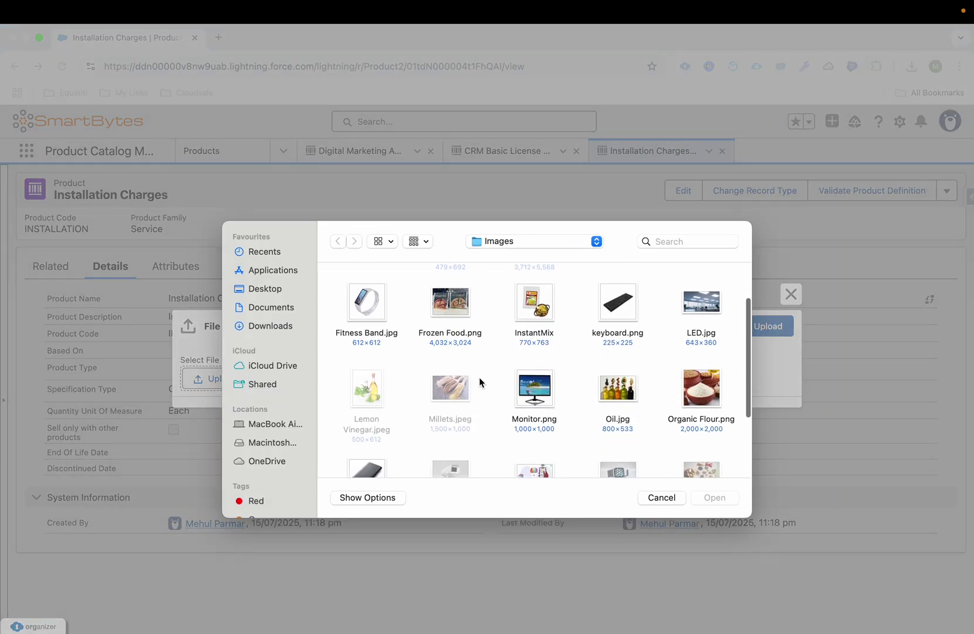
pyautogui.click(511, 242)
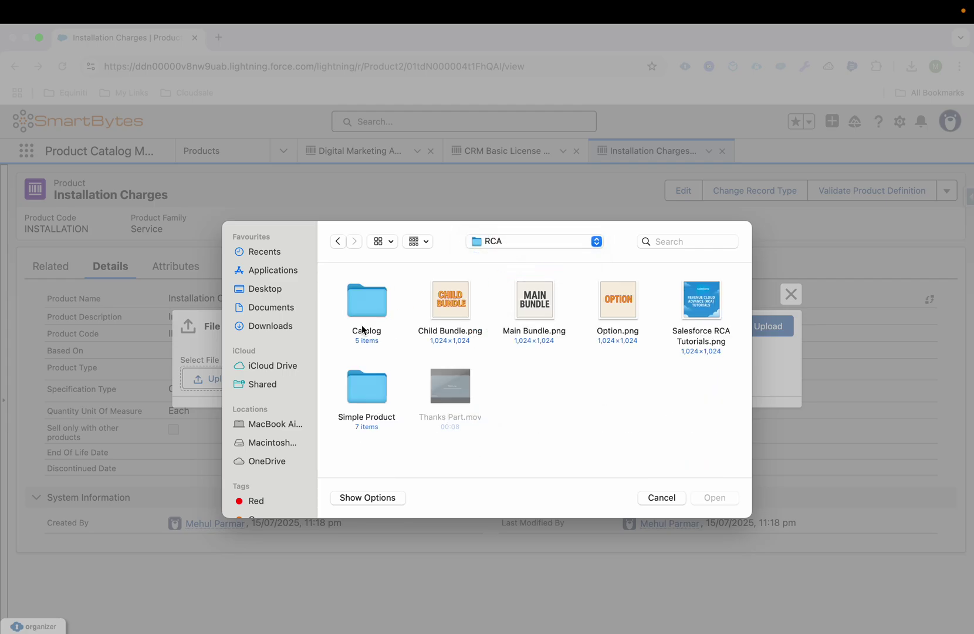
pyautogui.doubleClick(369, 380)
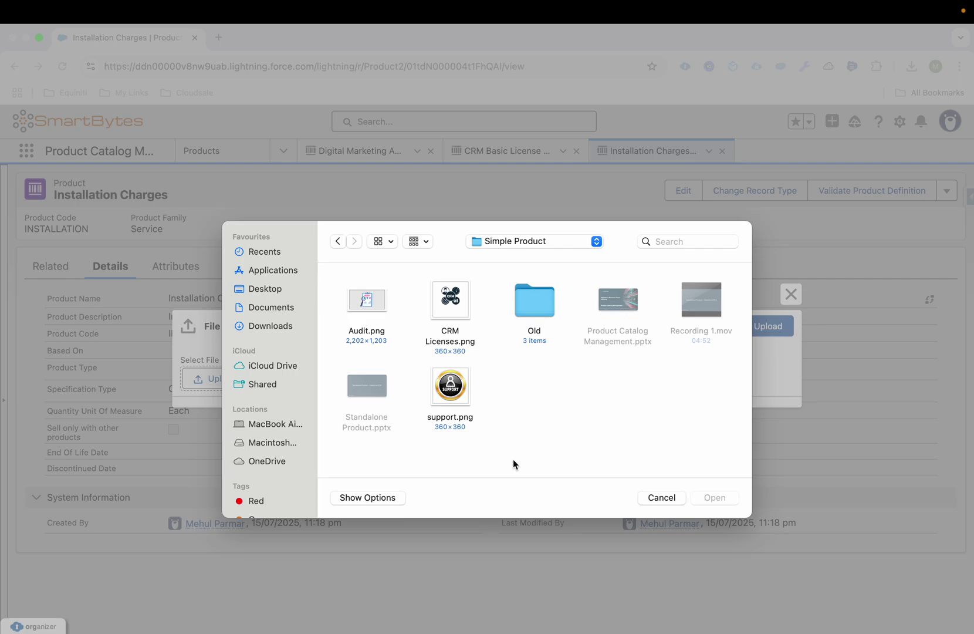
pyautogui.doubleClick(439, 395)
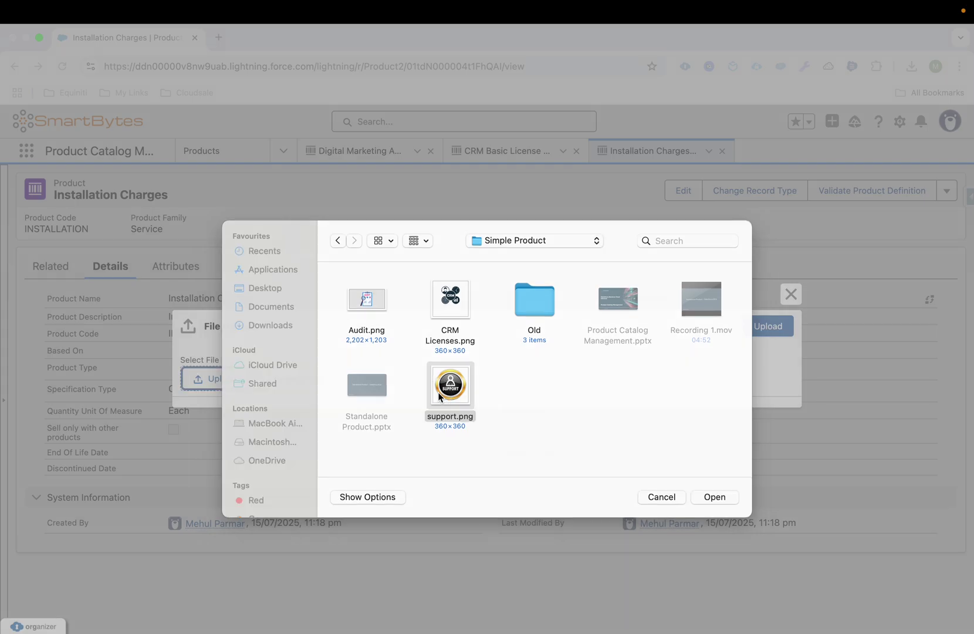
pyautogui.click(769, 222)
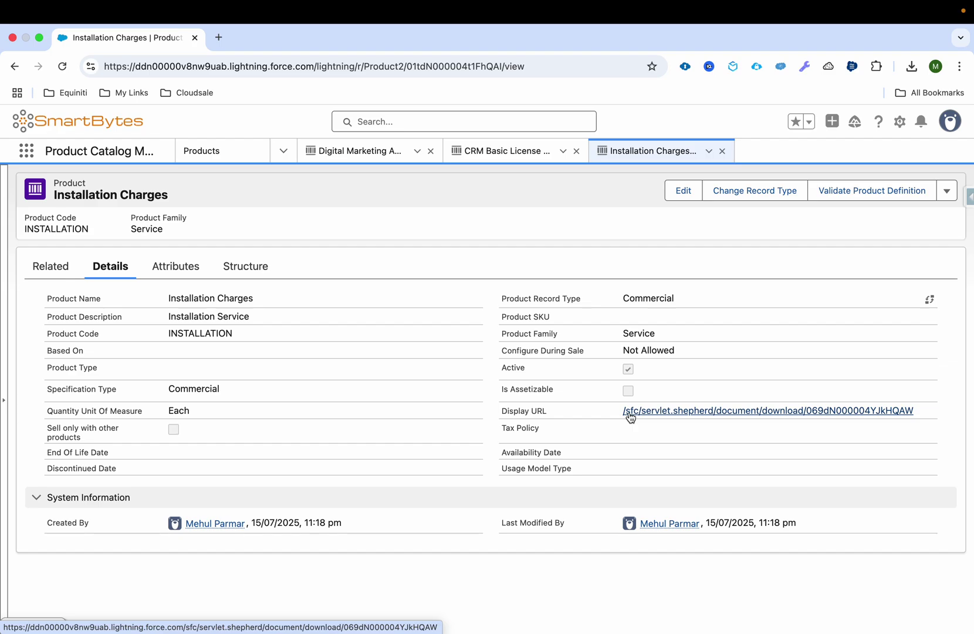
# Step: Create a default product selling model option for the Installation Charges product using the One Time selling model
pyautogui.click(53, 267)
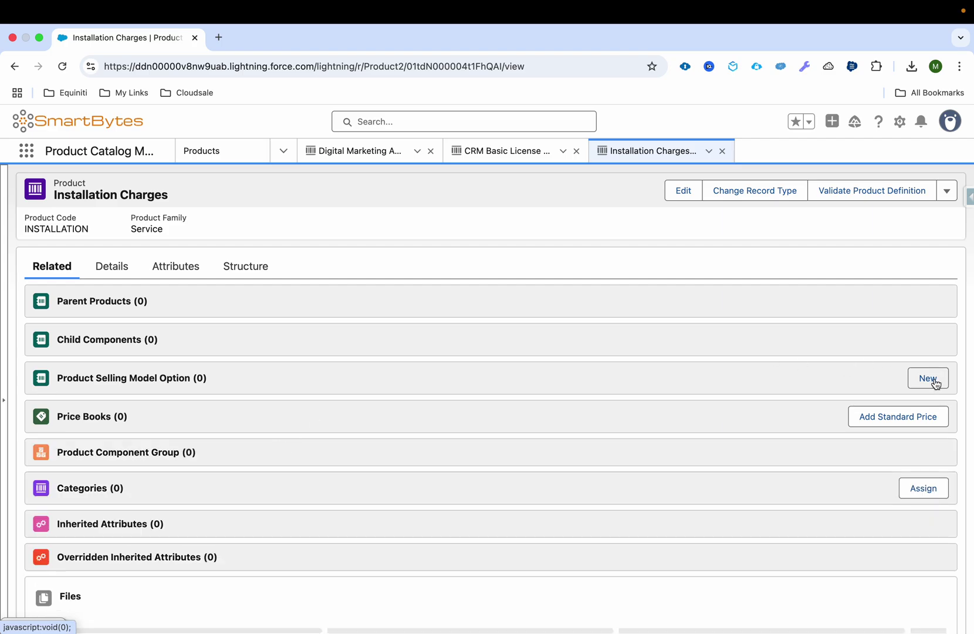
pyautogui.click(935, 380)
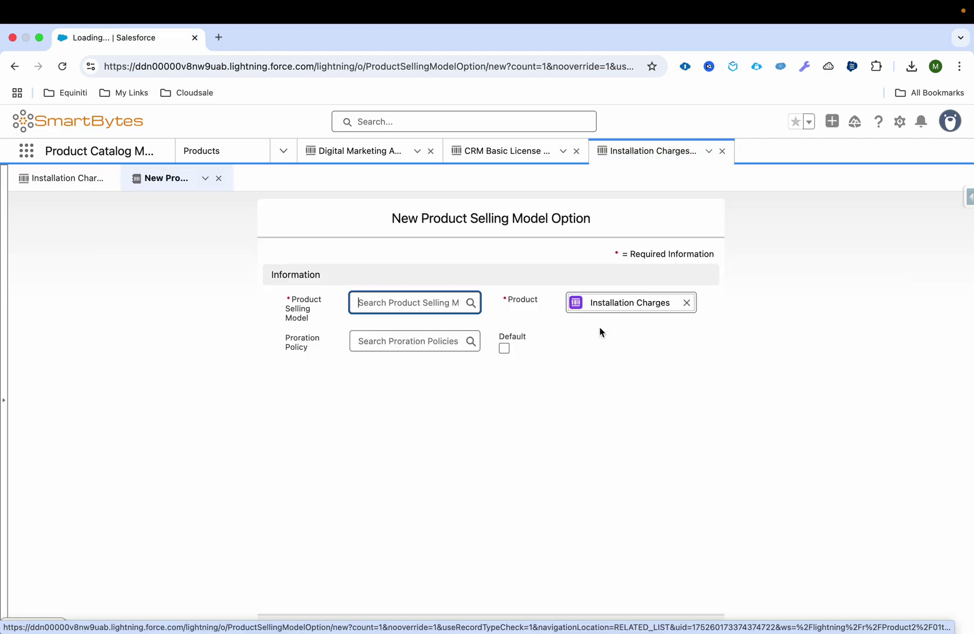
pyautogui.write('One')
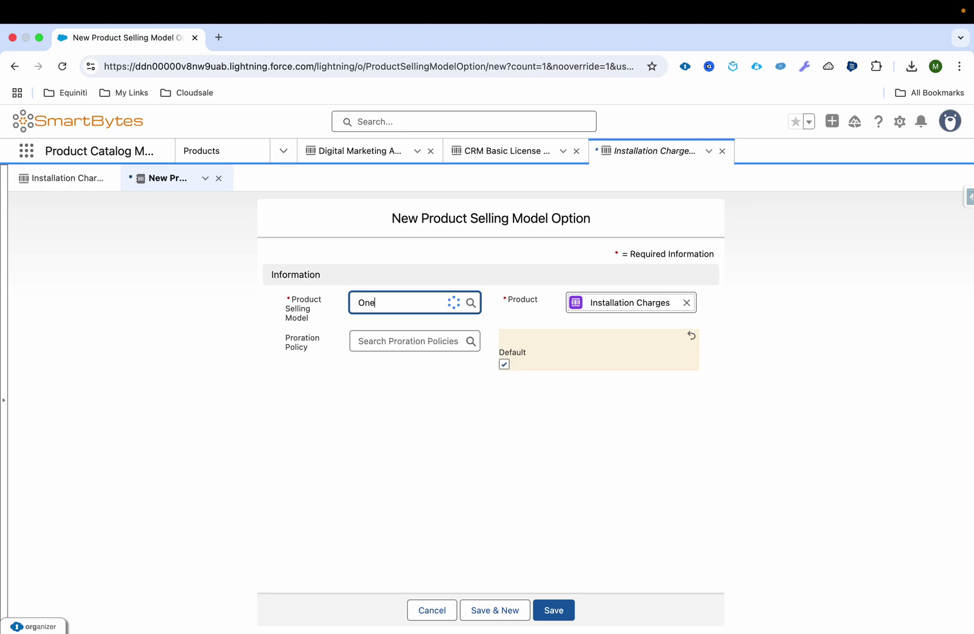
pyautogui.click(427, 344)
pyautogui.click(554, 610)
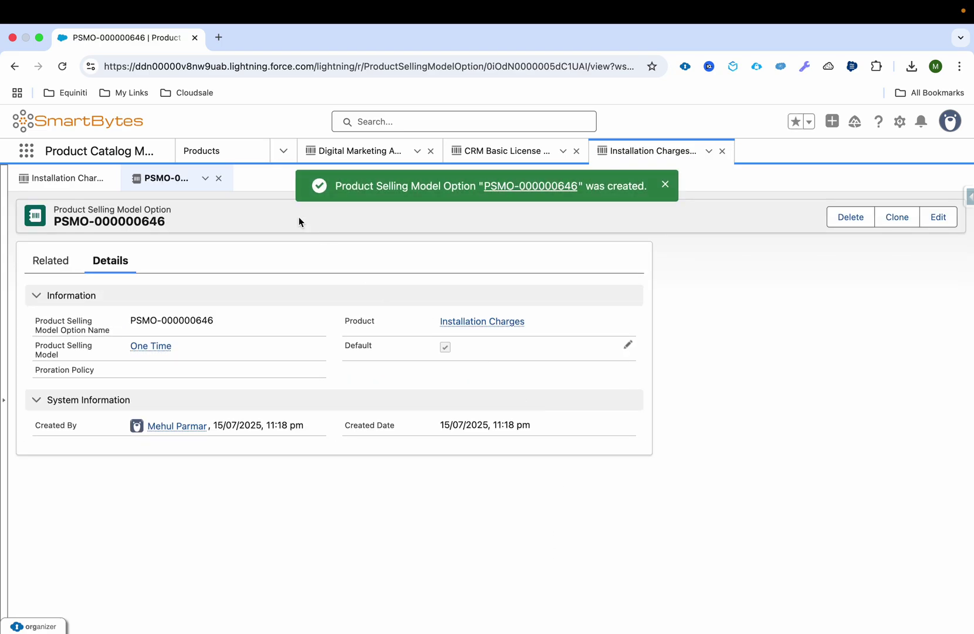
pyautogui.click(220, 178)
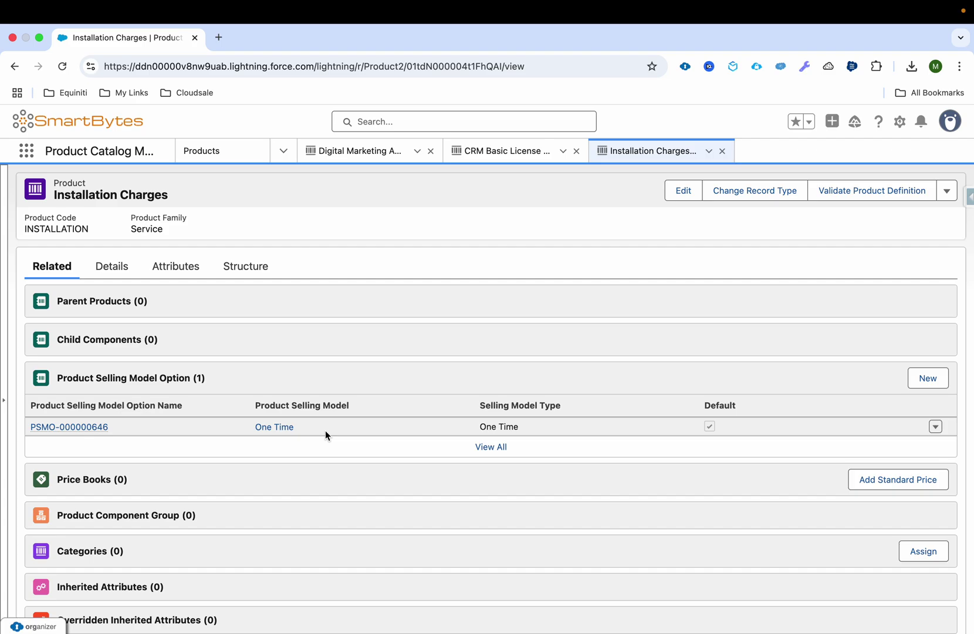
# Step: Start a standard price entry for Installation Charges and set its Product Selling Model to One Time
pyautogui.click(885, 489)
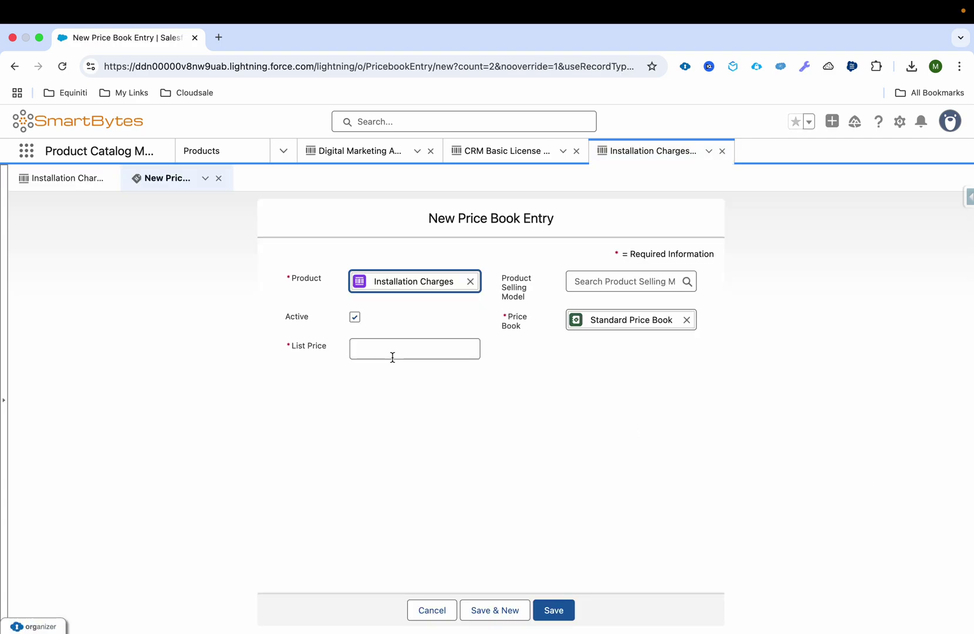
pyautogui.click(617, 285)
pyautogui.write('One')
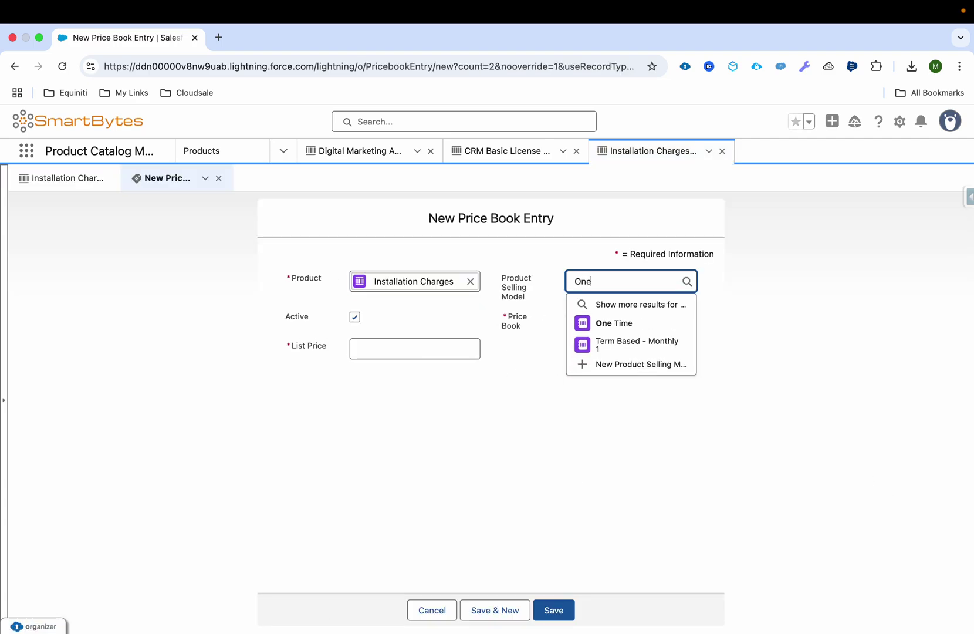
pyautogui.click(621, 320)
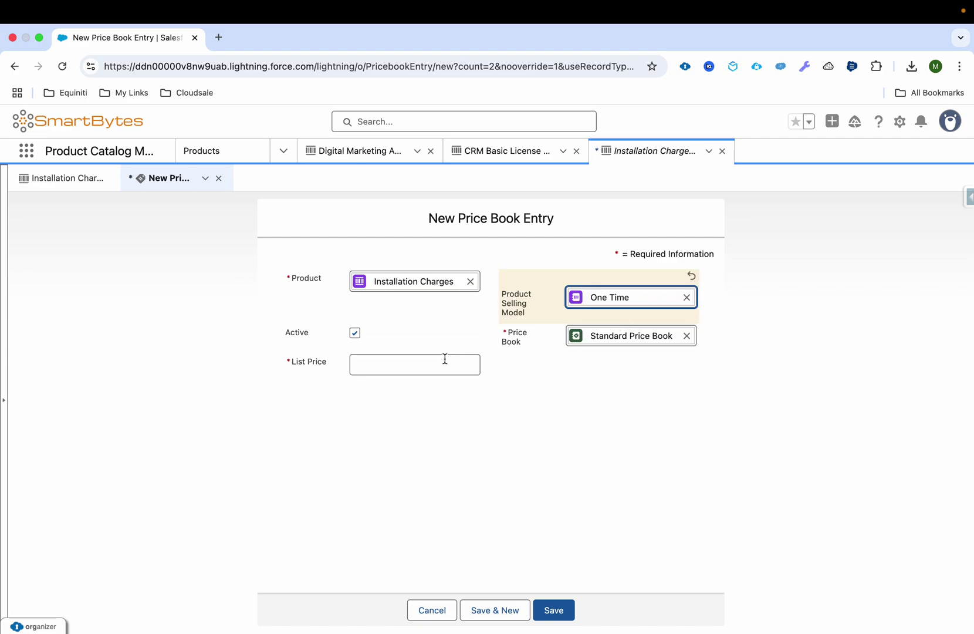
# Step: Try to save the price book entry with the Term Based - Monthly selling model and a list price of 100
pyautogui.click(501, 293)
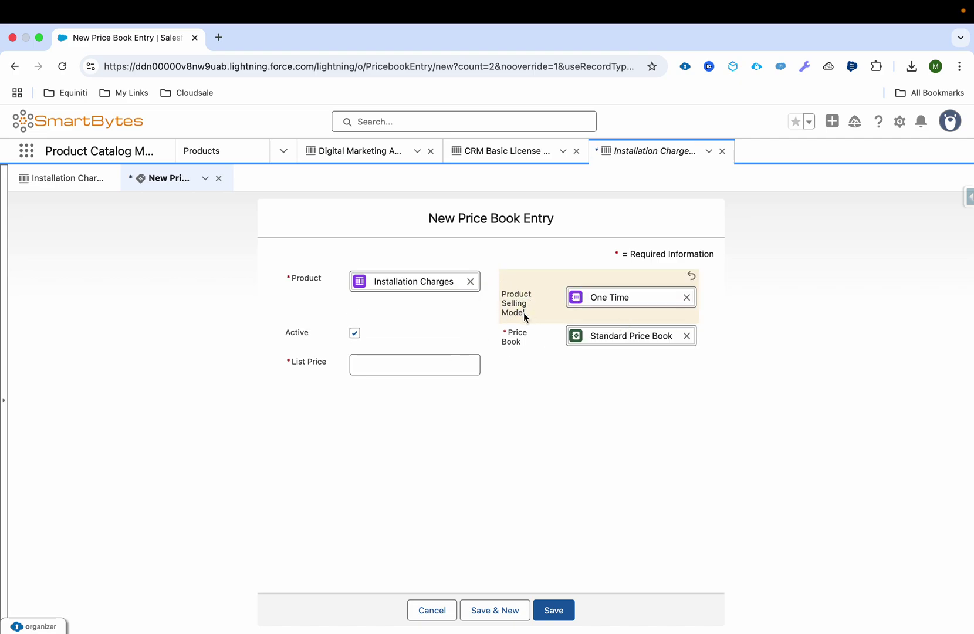
pyautogui.click(687, 297)
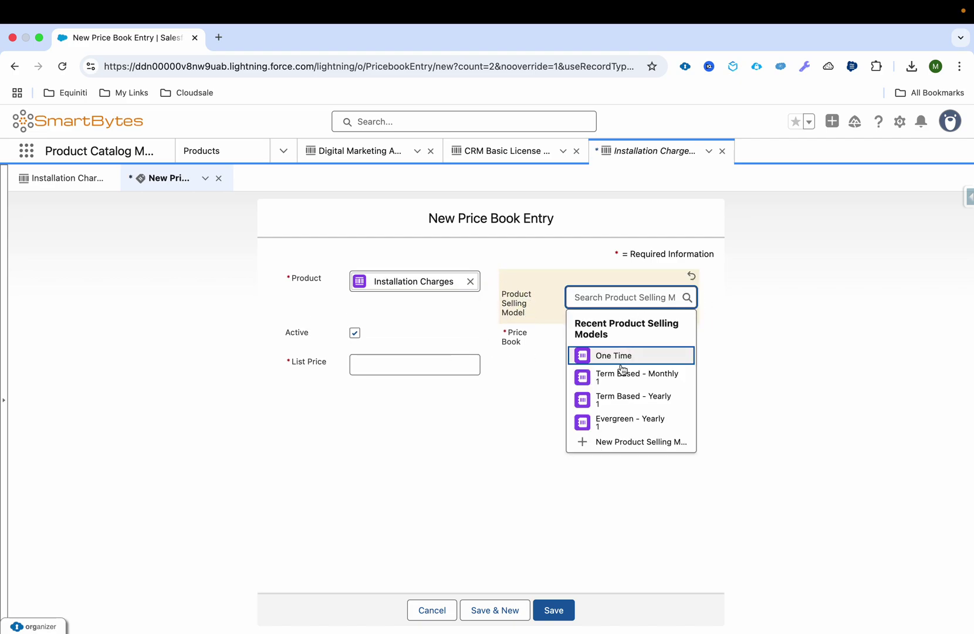
pyautogui.click(622, 356)
pyautogui.click(687, 297)
pyautogui.click(620, 374)
pyautogui.click(414, 370)
pyautogui.write('100')
pyautogui.click(553, 609)
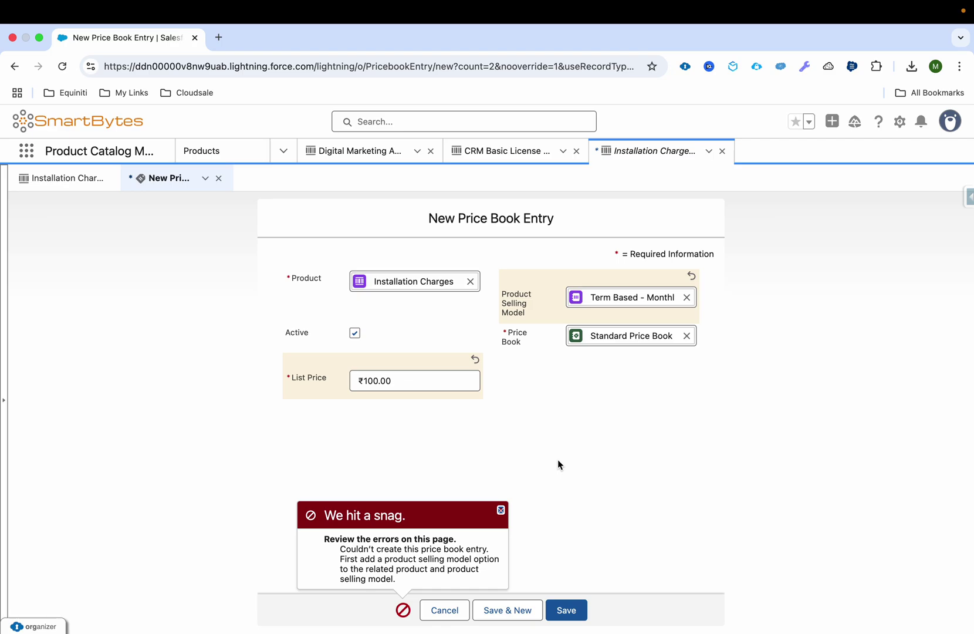
# Step: Save the standard price book entry with the One Time selling model and a list price of 1000
pyautogui.click(688, 298)
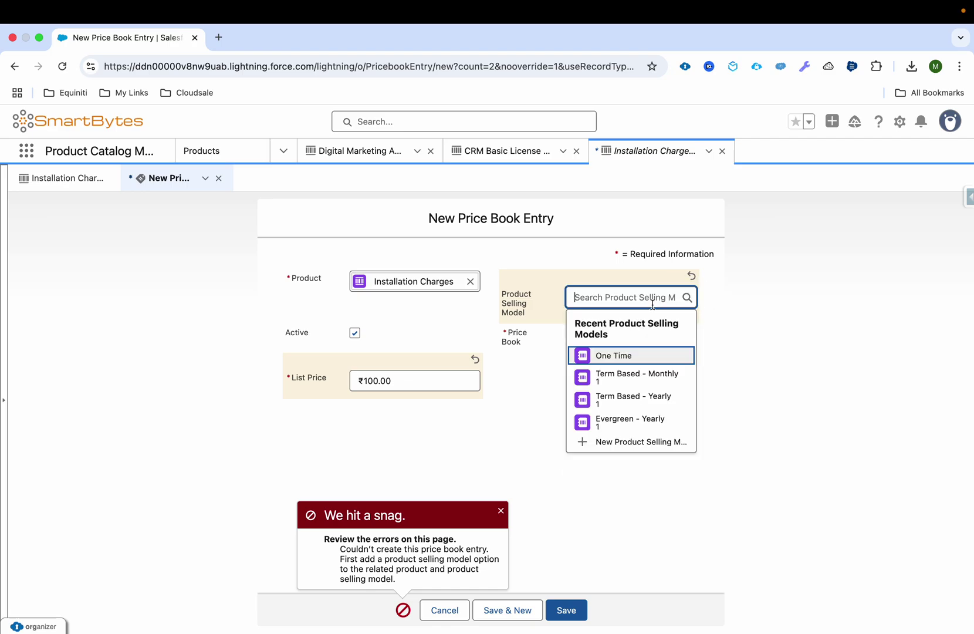
pyautogui.click(624, 357)
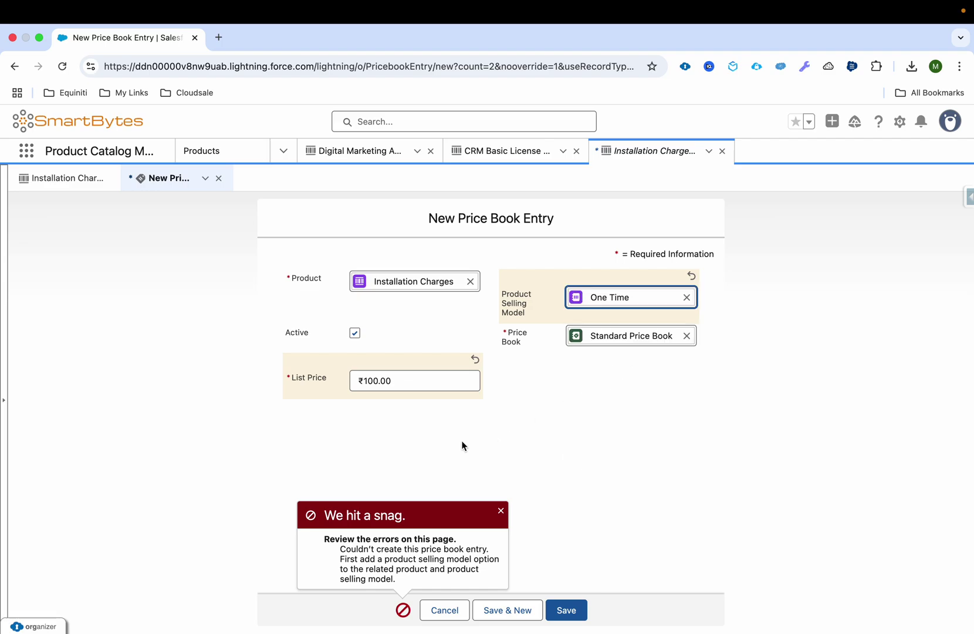
pyautogui.click(373, 379)
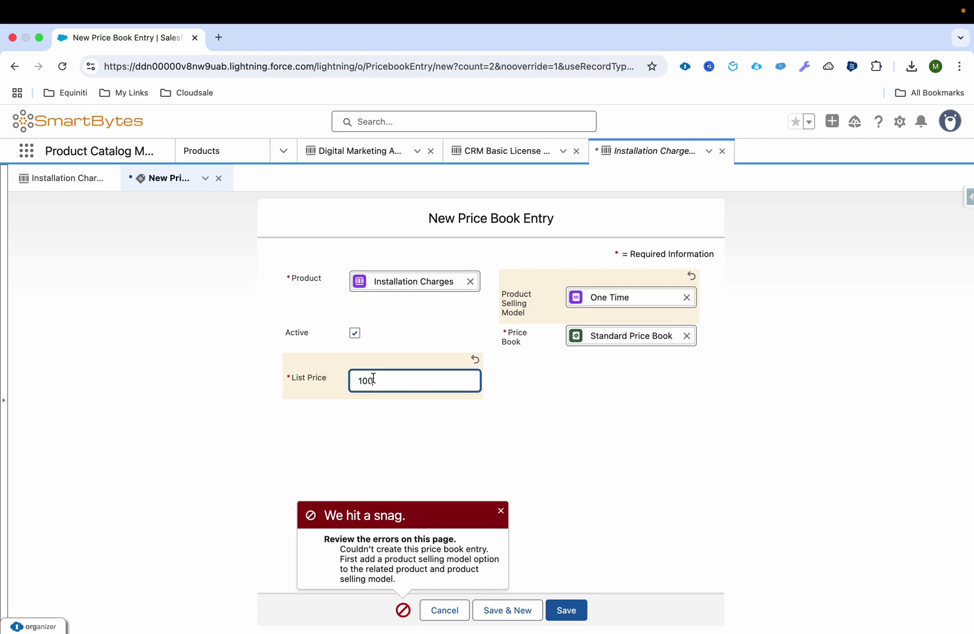
pyautogui.write('0')
pyautogui.click(566, 611)
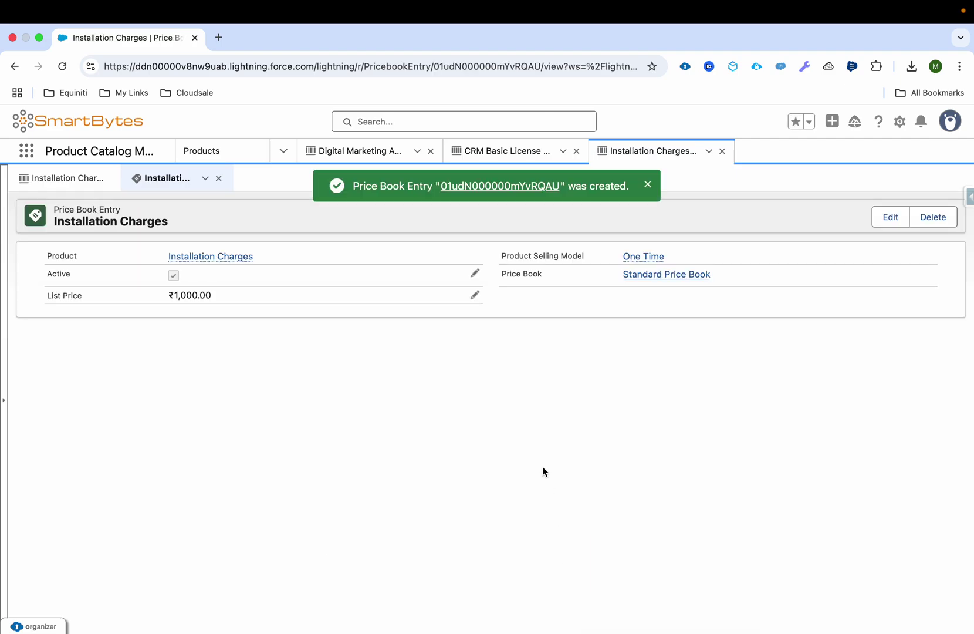
pyautogui.click(219, 179)
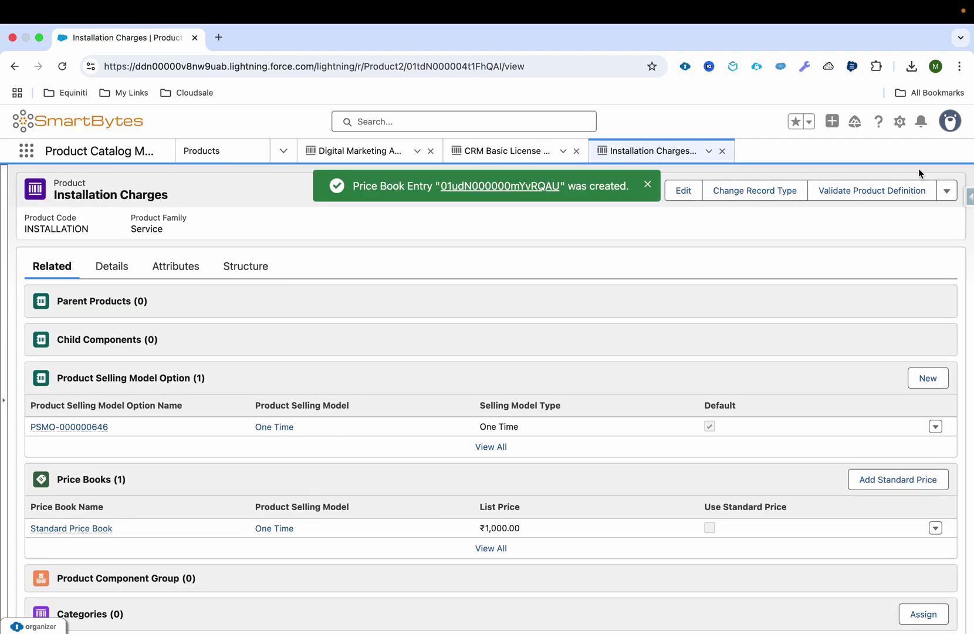
# Step: Open Salesforce Pricing Setup in Setup and sync all pricing data into the pricing tables
pyautogui.click(899, 122)
pyautogui.click(863, 177)
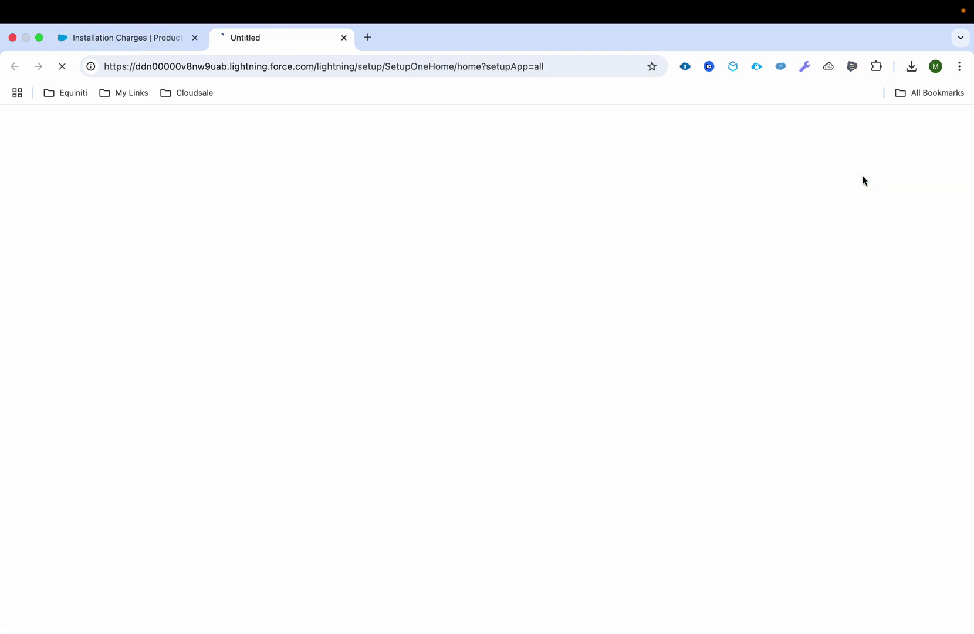
pyautogui.click(78, 187)
pyautogui.write('price')
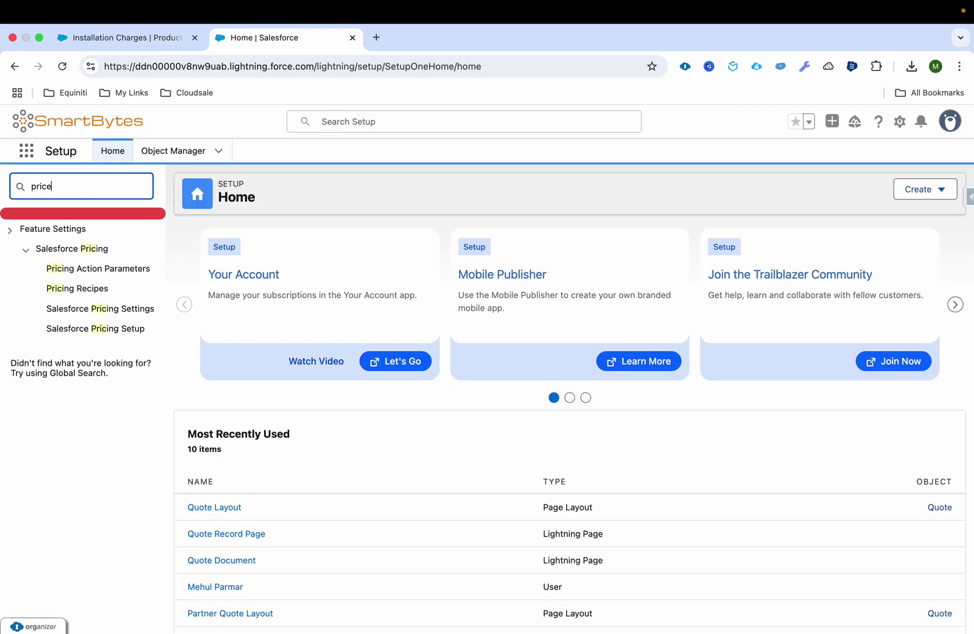
pyautogui.press('BackSpace')
pyautogui.write('ing se')
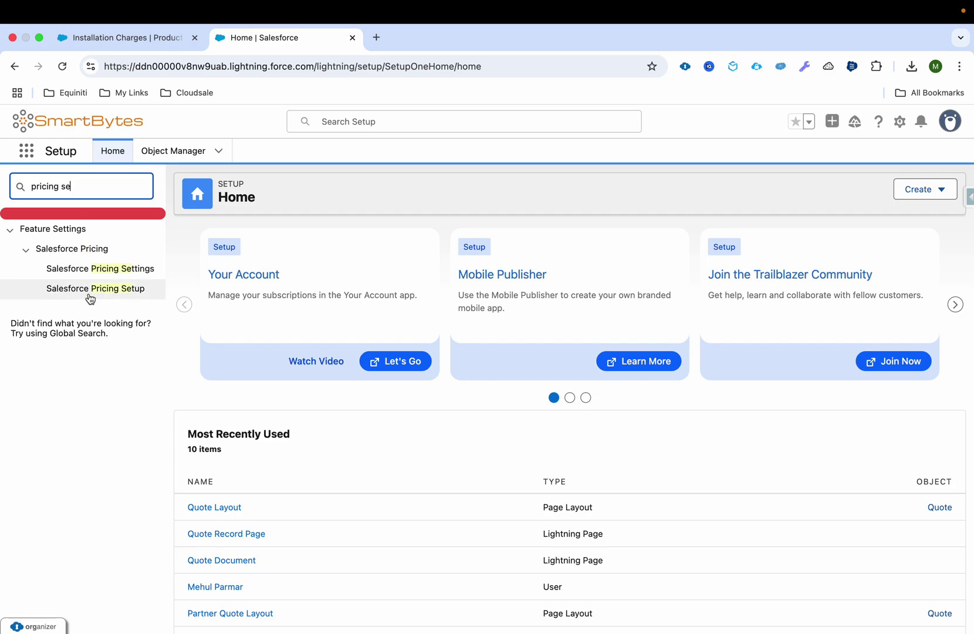
pyautogui.click(96, 289)
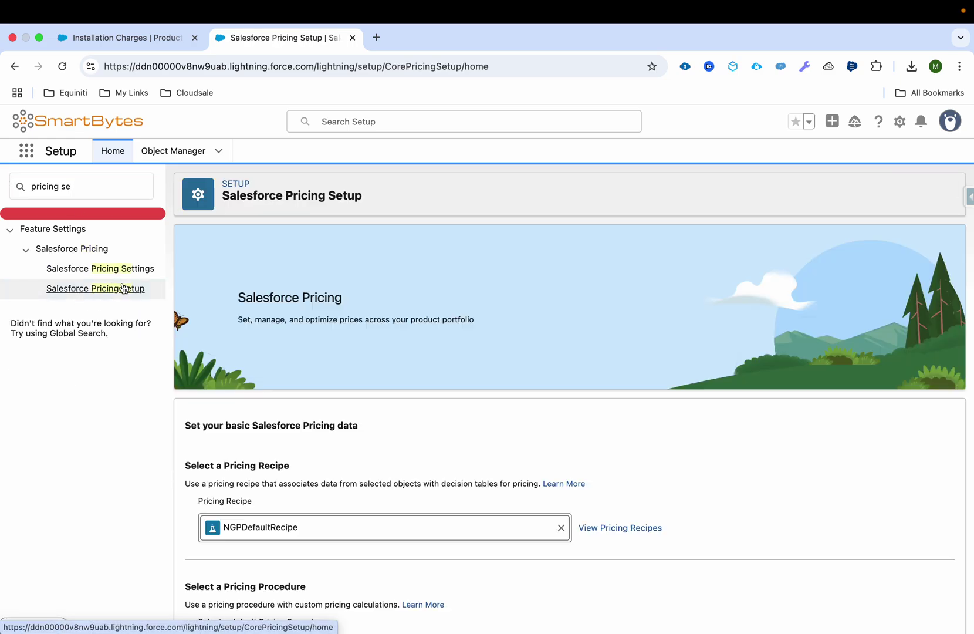
pyautogui.scroll(-5, 492, 359)
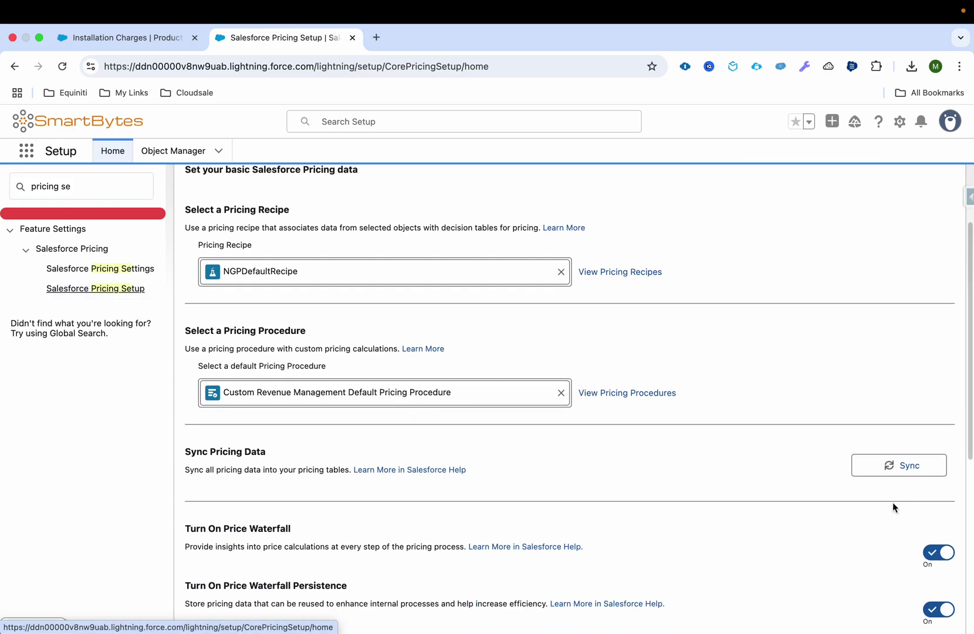
pyautogui.click(897, 467)
pyautogui.click(576, 405)
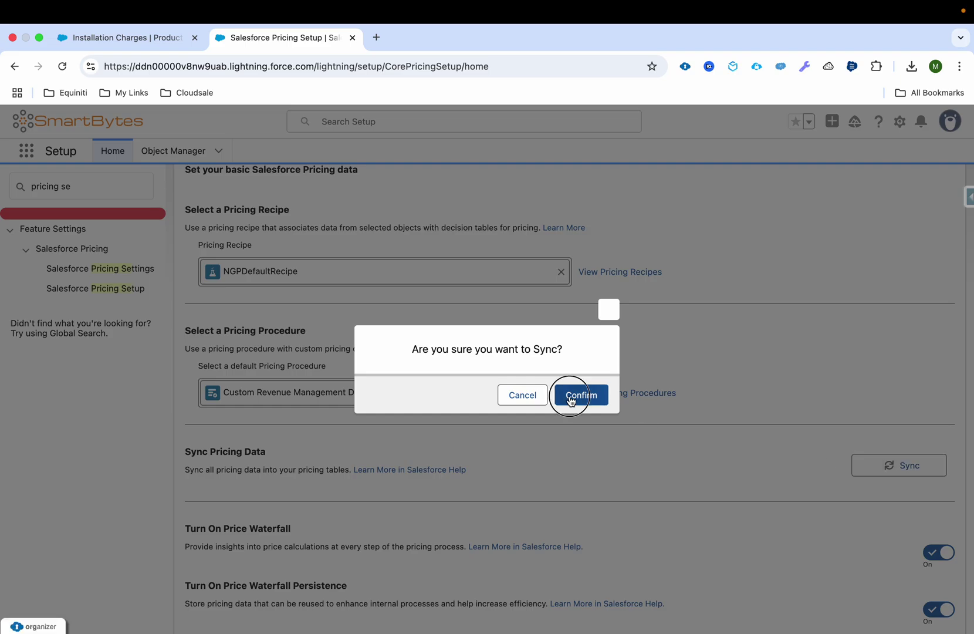
# Step: Find Decision Tables in Setup and refresh the list to check when each table was last refreshed
pyautogui.click(77, 192)
pyautogui.press('super+a')
pyautogui.write('de')
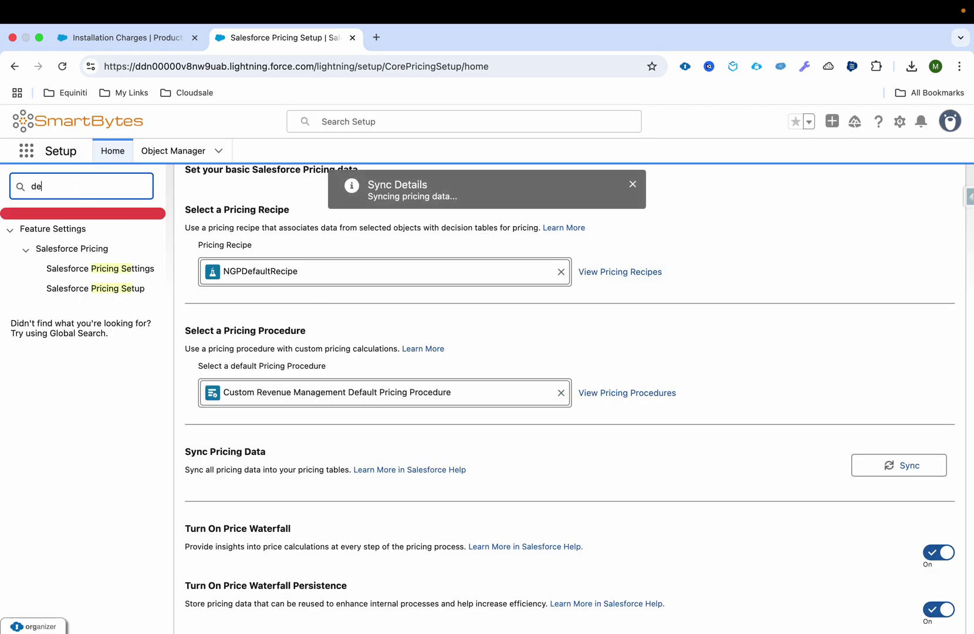
pyautogui.write('sision')
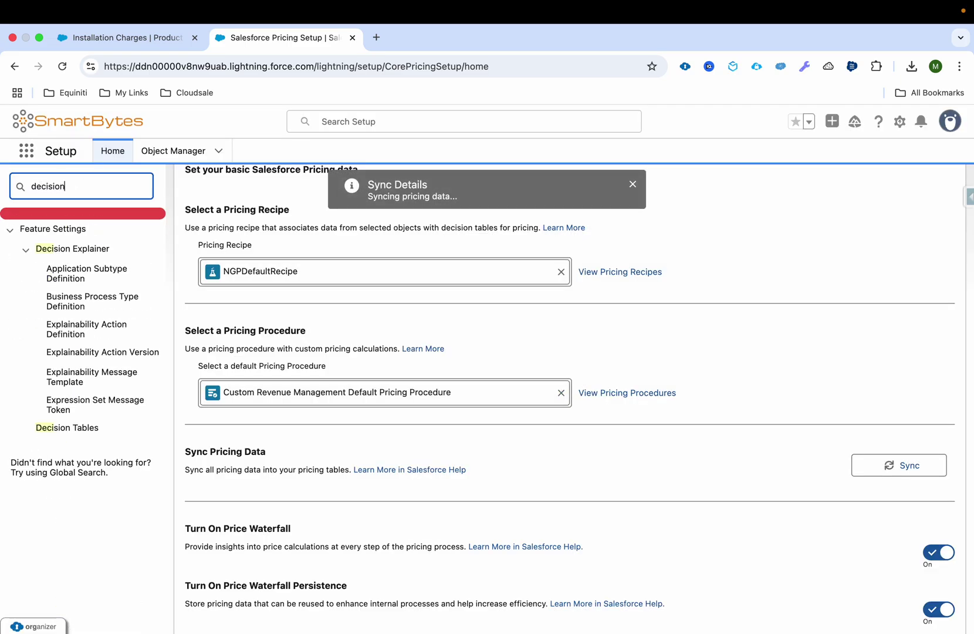
pyautogui.click(76, 433)
pyautogui.click(76, 432)
pyautogui.click(76, 429)
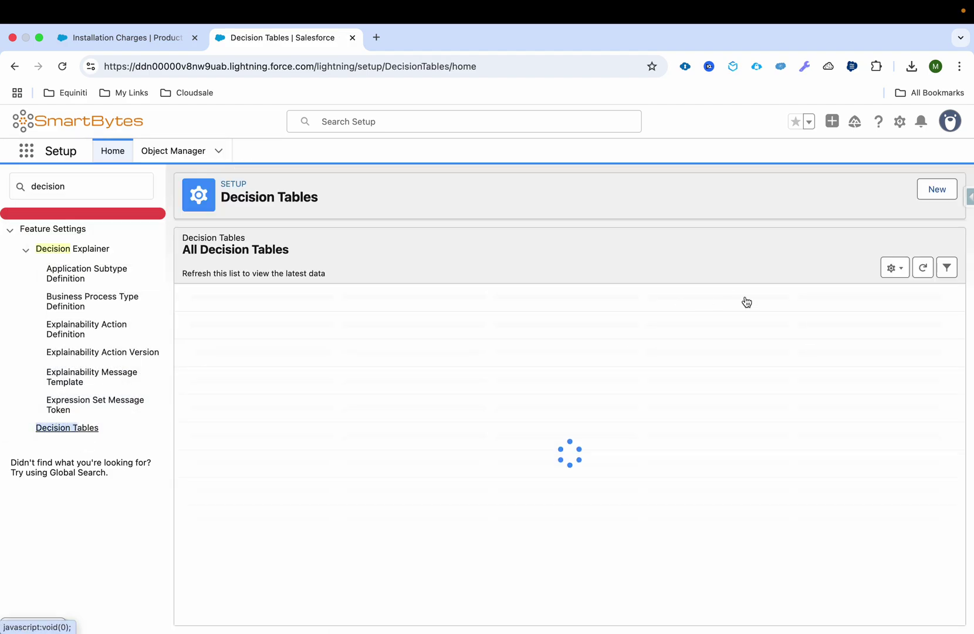
pyautogui.click(923, 267)
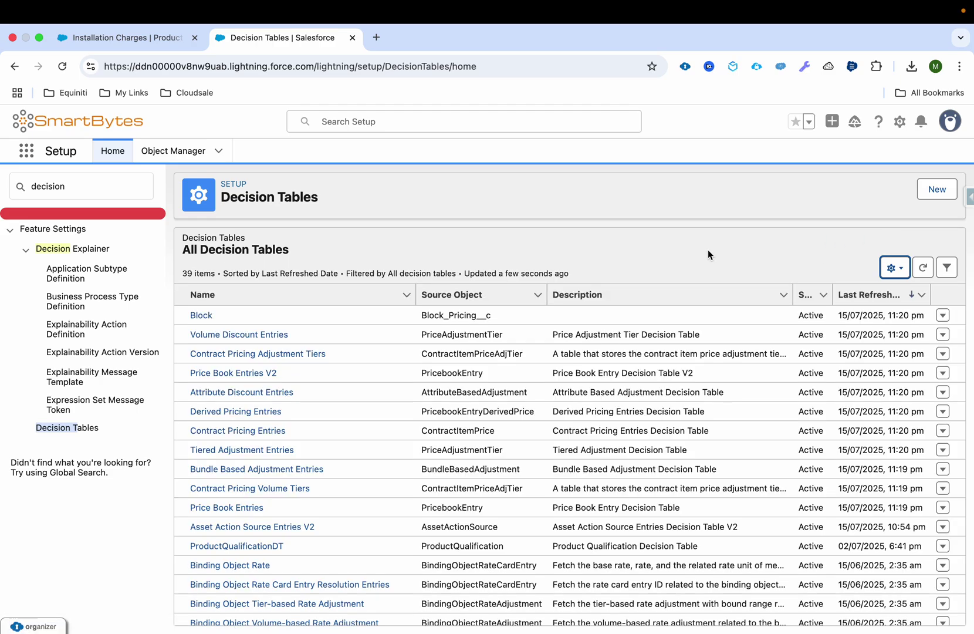
pyautogui.click(923, 267)
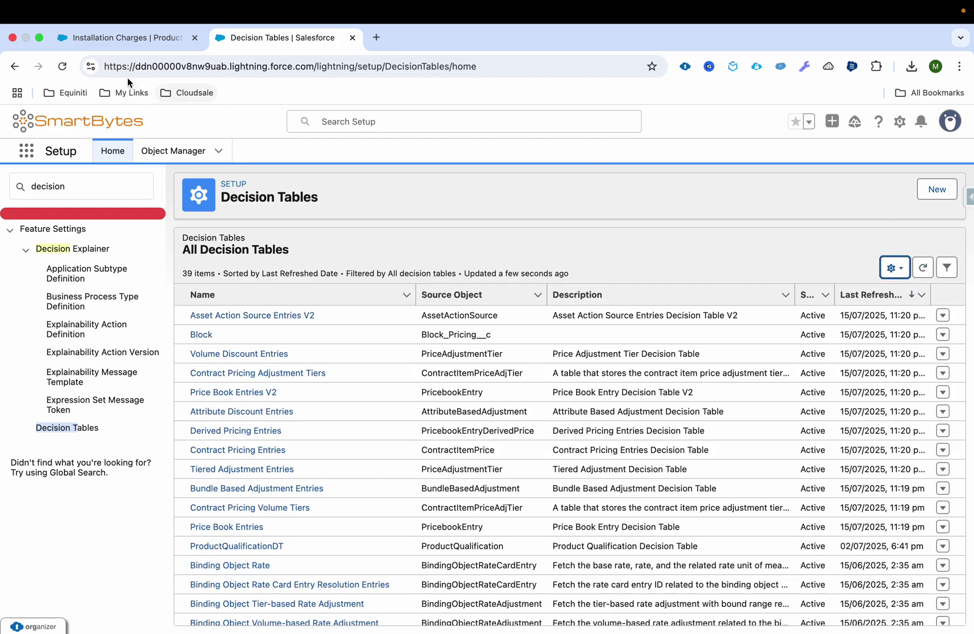
# Step: Switch from the Installation Charges product to the Revenue Lifecycle Management app and close the Decision Tables page
pyautogui.click(119, 38)
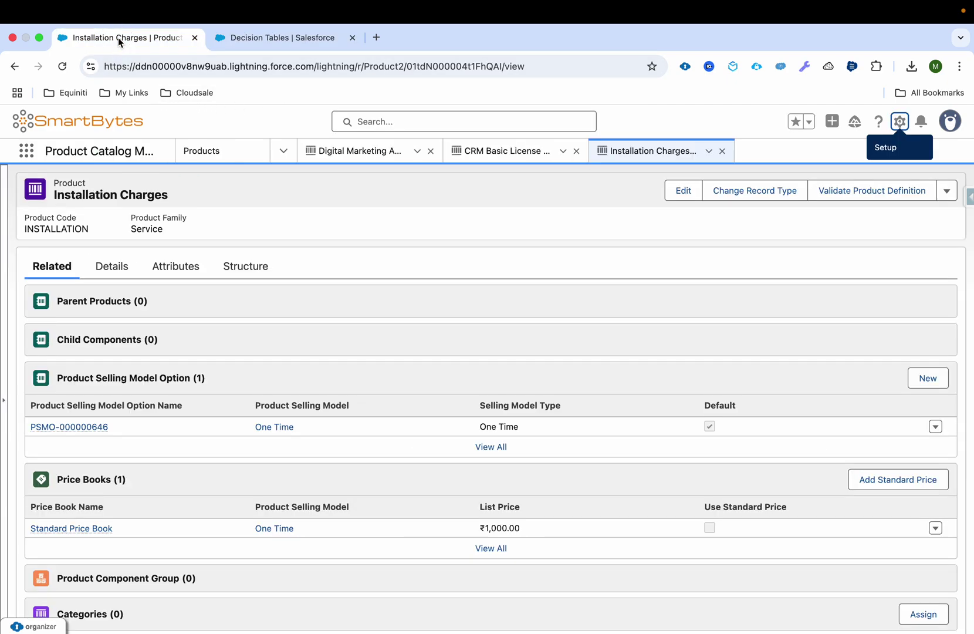
pyautogui.click(27, 154)
pyautogui.write('reve')
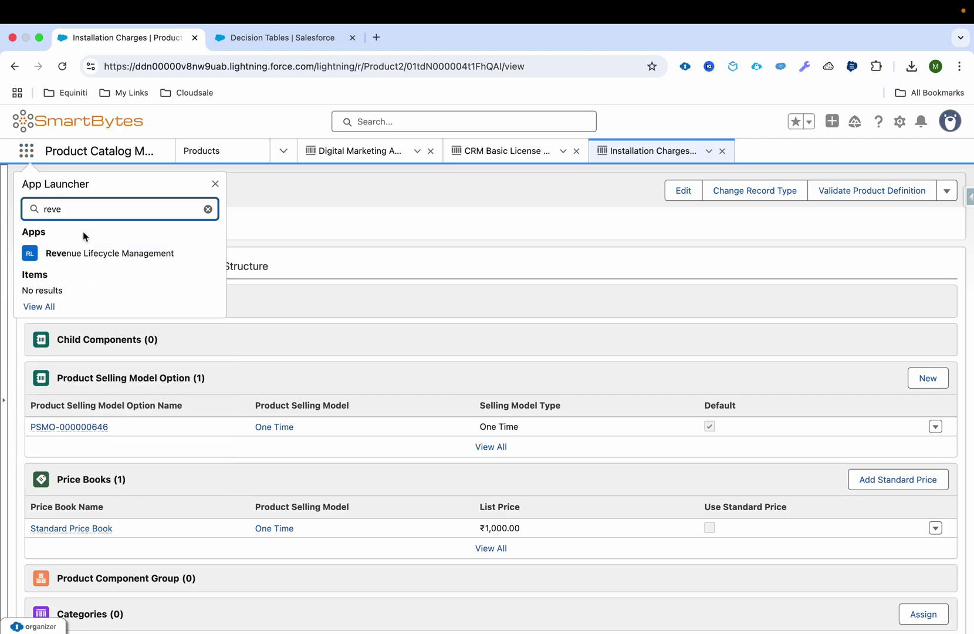
pyautogui.click(88, 252)
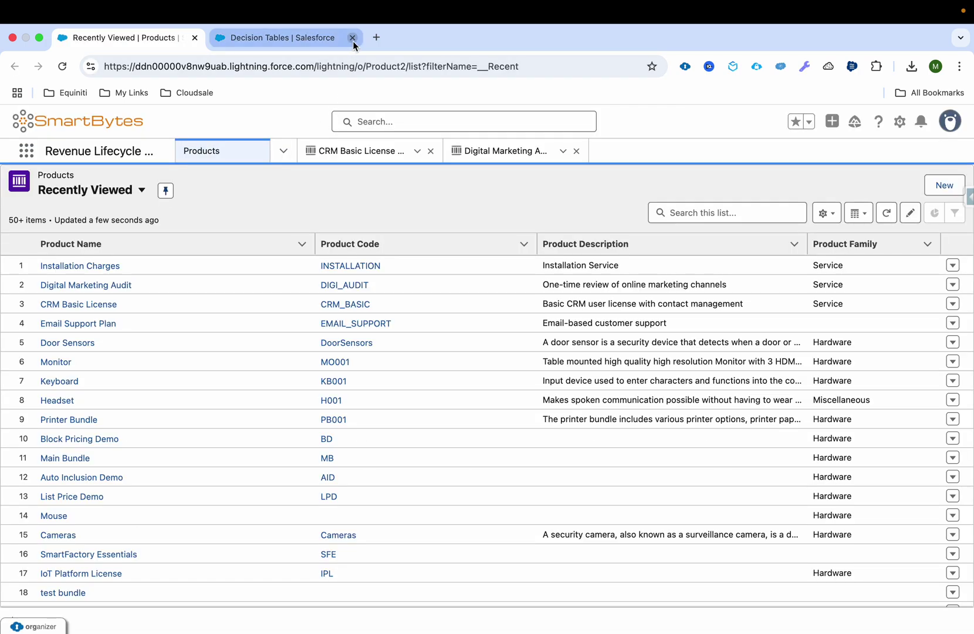
pyautogui.click(353, 38)
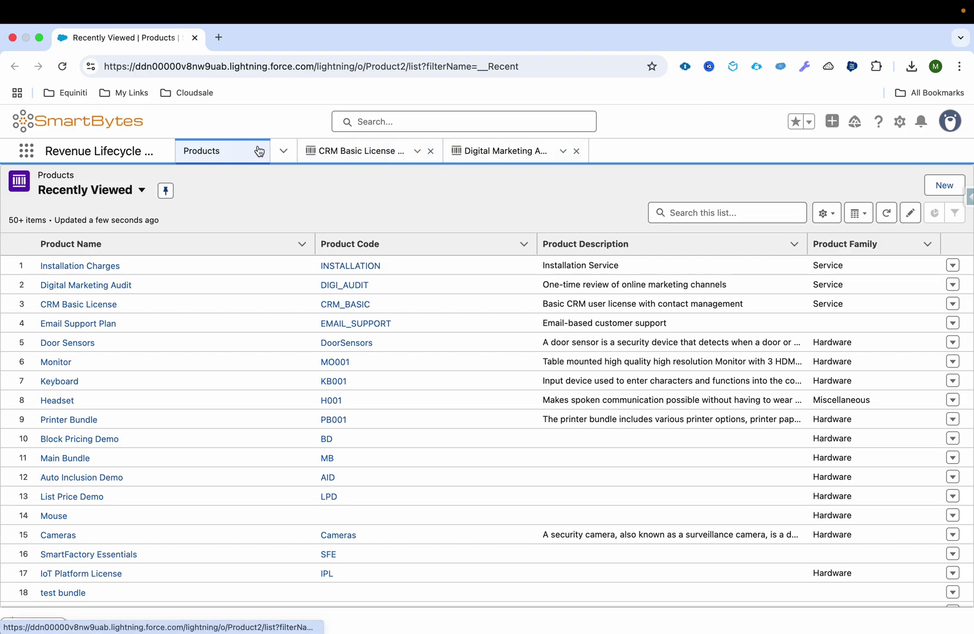
# Step: Open the Test Quote Partner Rep quote from the recently viewed quotes
pyautogui.click(283, 151)
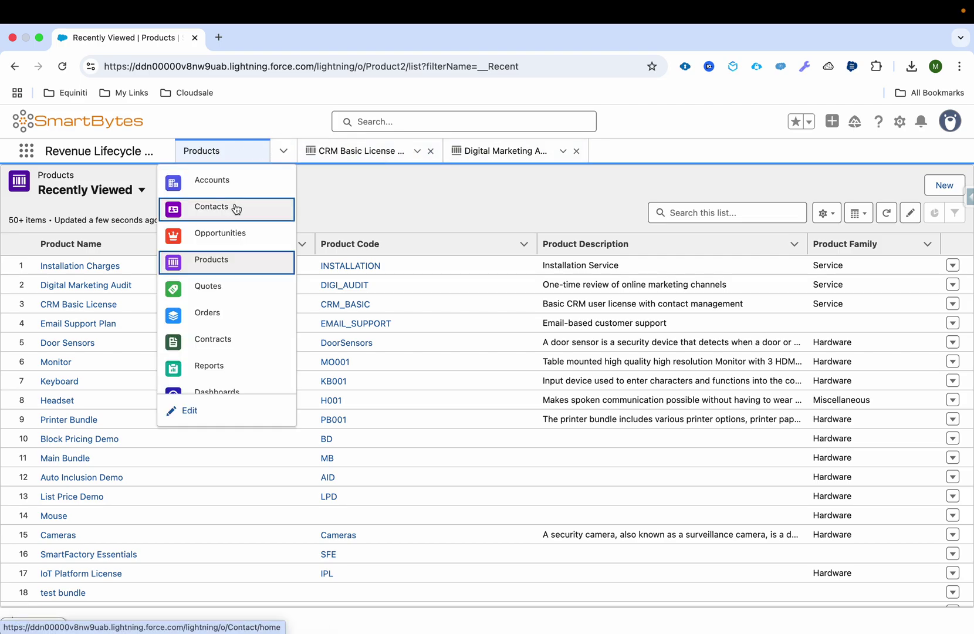
pyautogui.click(228, 288)
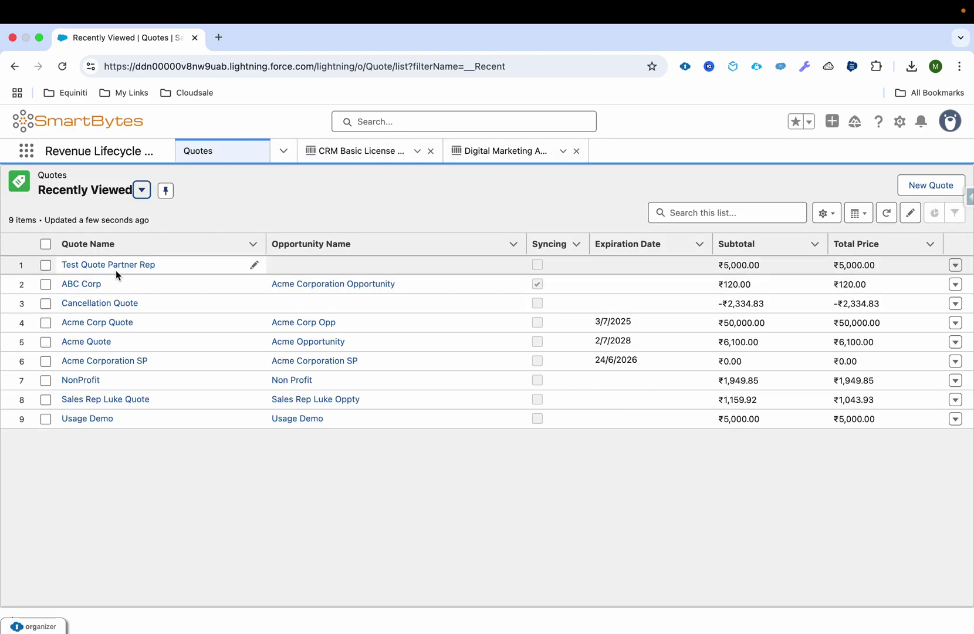
pyautogui.click(111, 266)
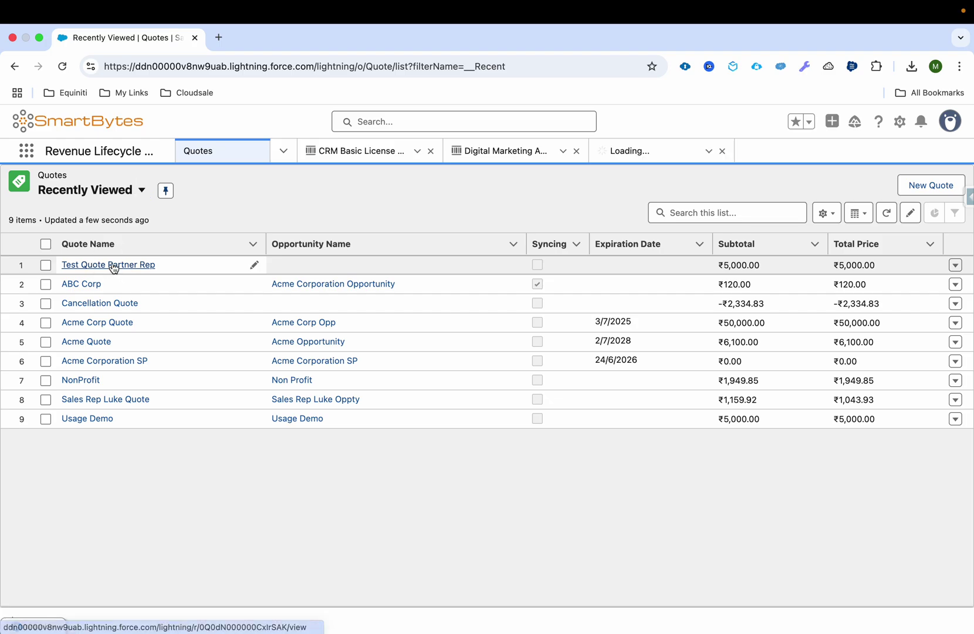
# Step: Delete the Email Support Plan and Digital Marketing Audit line items from the quote and save it
pyautogui.click(936, 456)
pyautogui.click(907, 502)
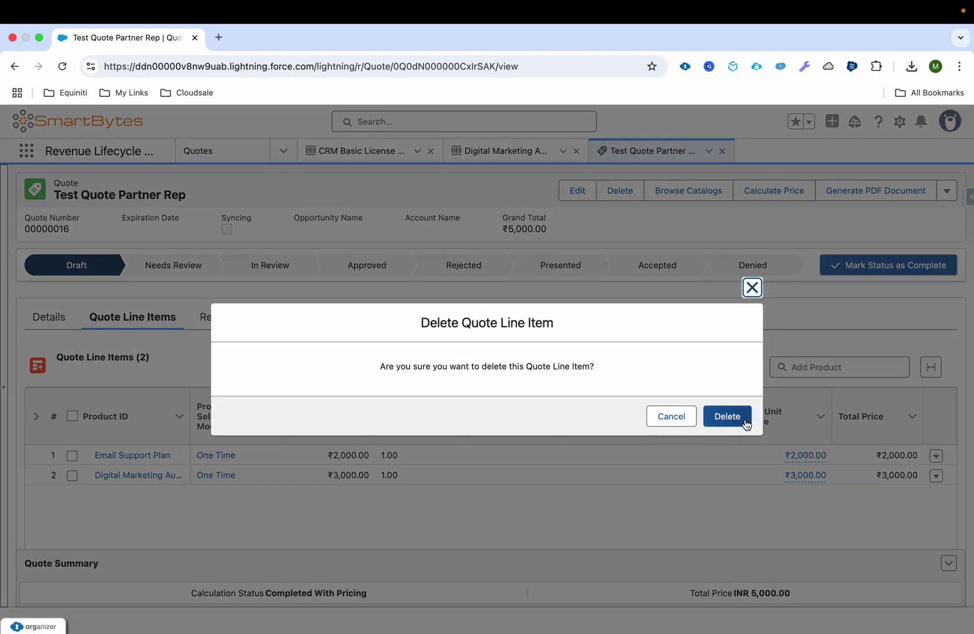
pyautogui.click(740, 421)
pyautogui.click(936, 456)
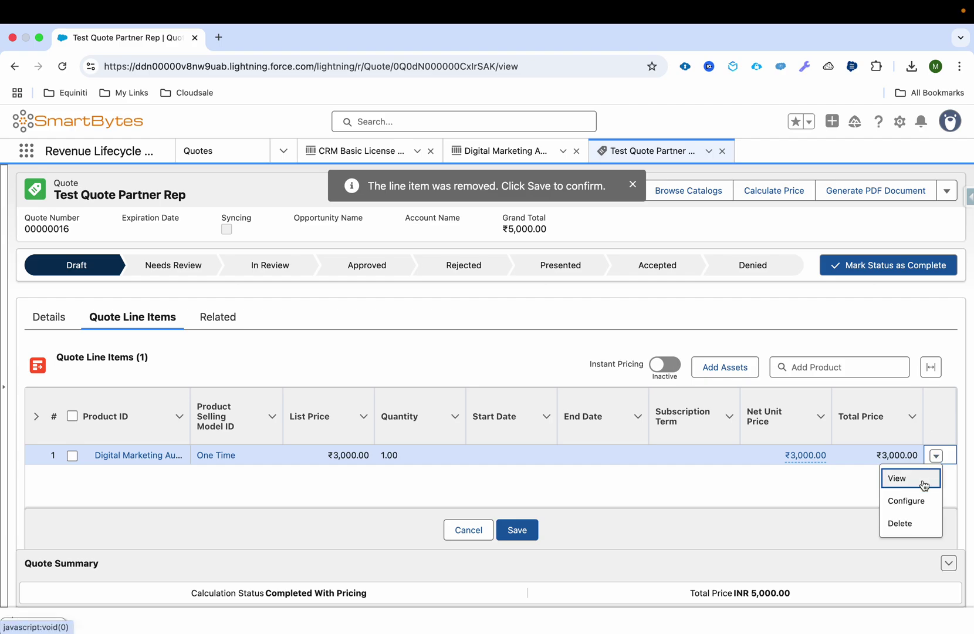
pyautogui.click(903, 520)
pyautogui.click(741, 421)
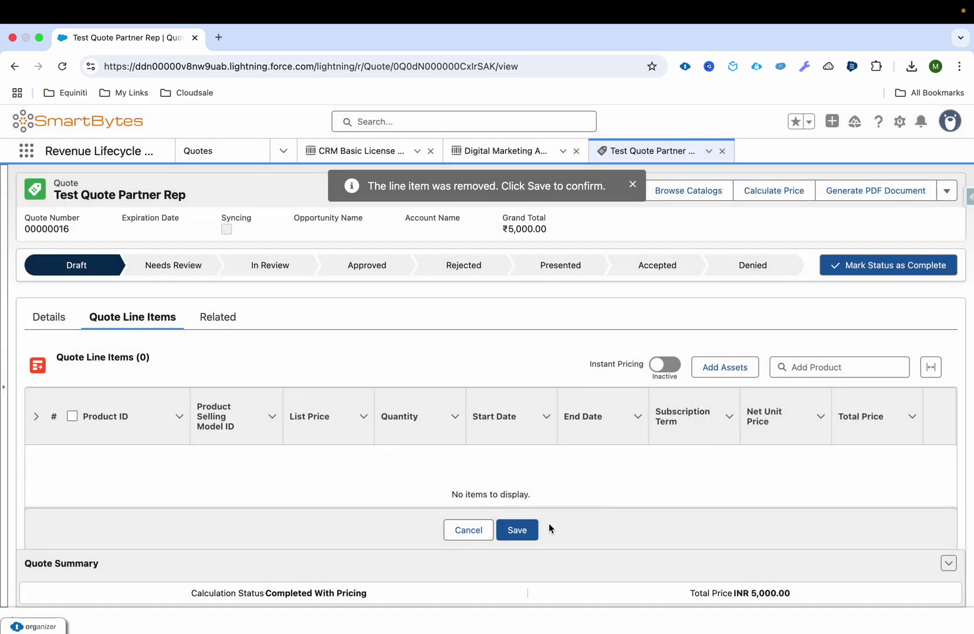
pyautogui.click(522, 528)
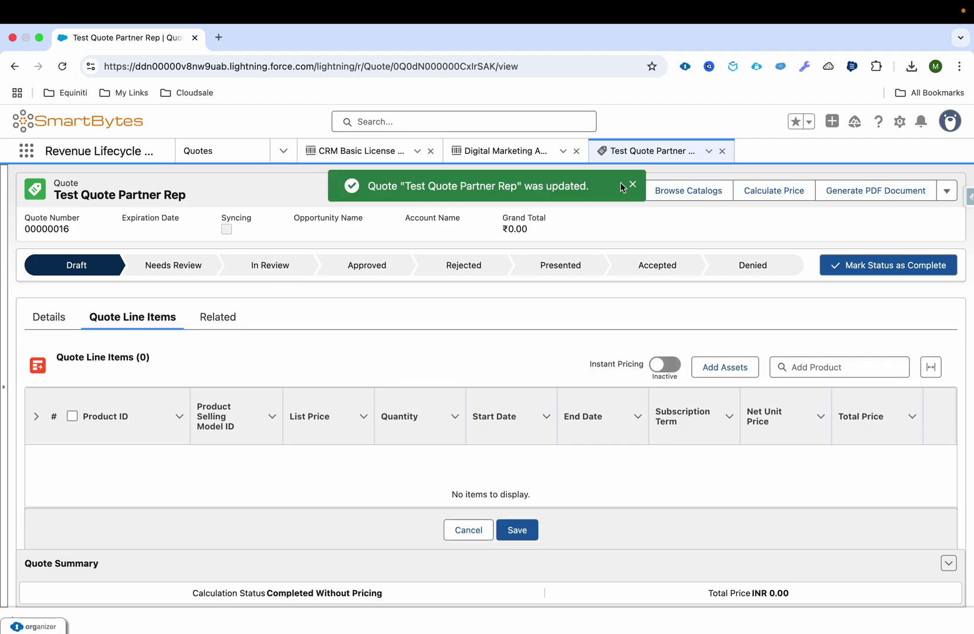
# Step: Browse the Product Classifications catalog from the quote to check which products it offers, and close it
pyautogui.click(685, 191)
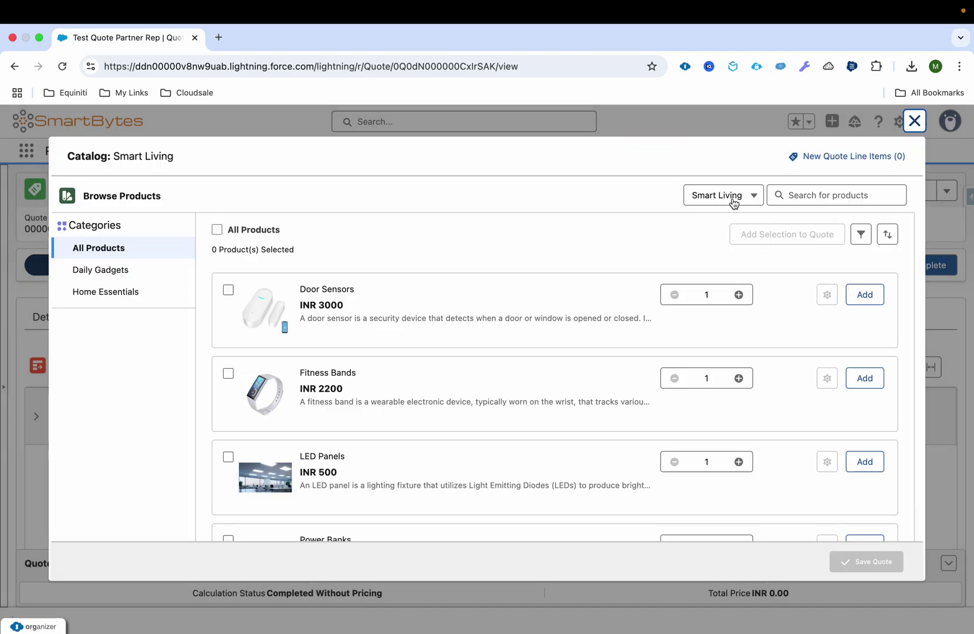
pyautogui.click(734, 202)
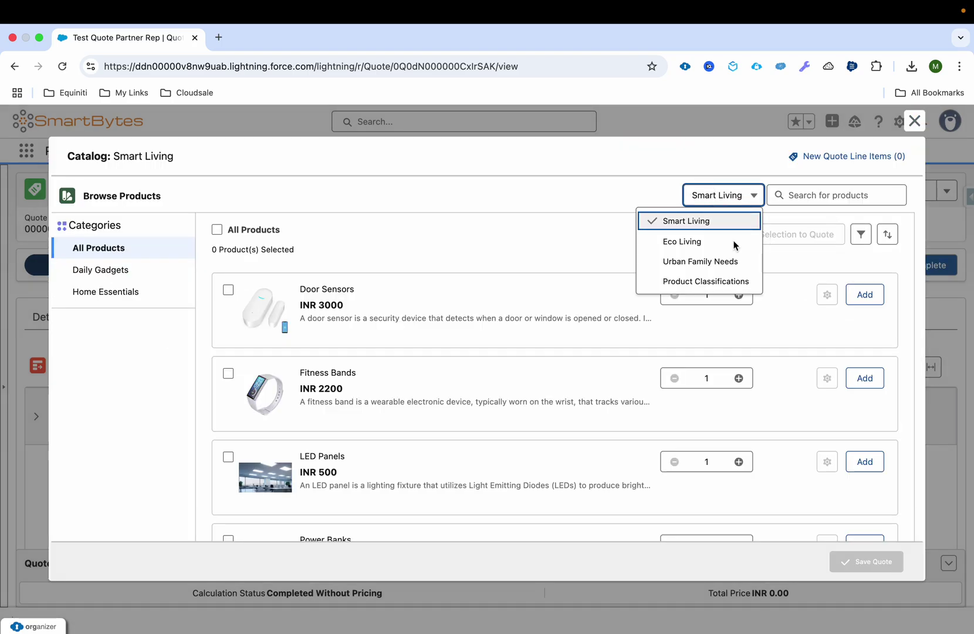
pyautogui.click(728, 285)
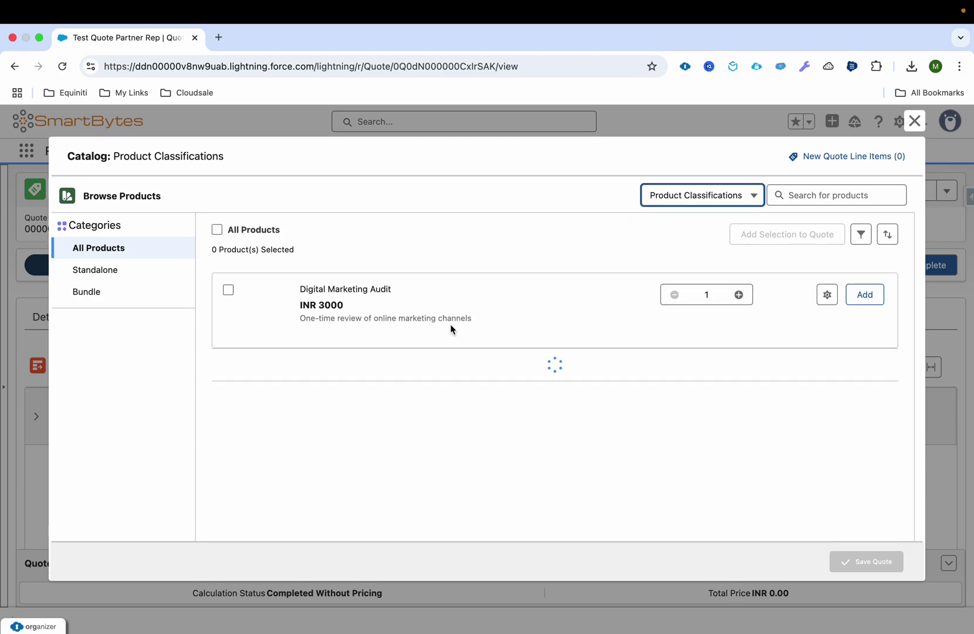
pyautogui.click(290, 296)
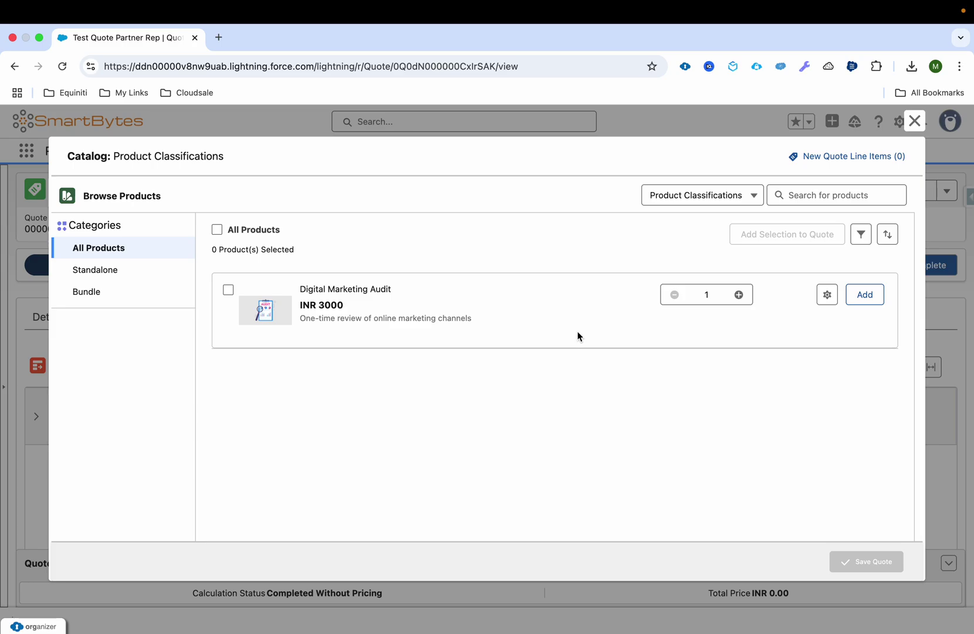
pyautogui.click(914, 122)
# Step: Find Catalogs in a separate browser tab and open the Product Classifications catalog
pyautogui.click(26, 152)
pyautogui.write('cat')
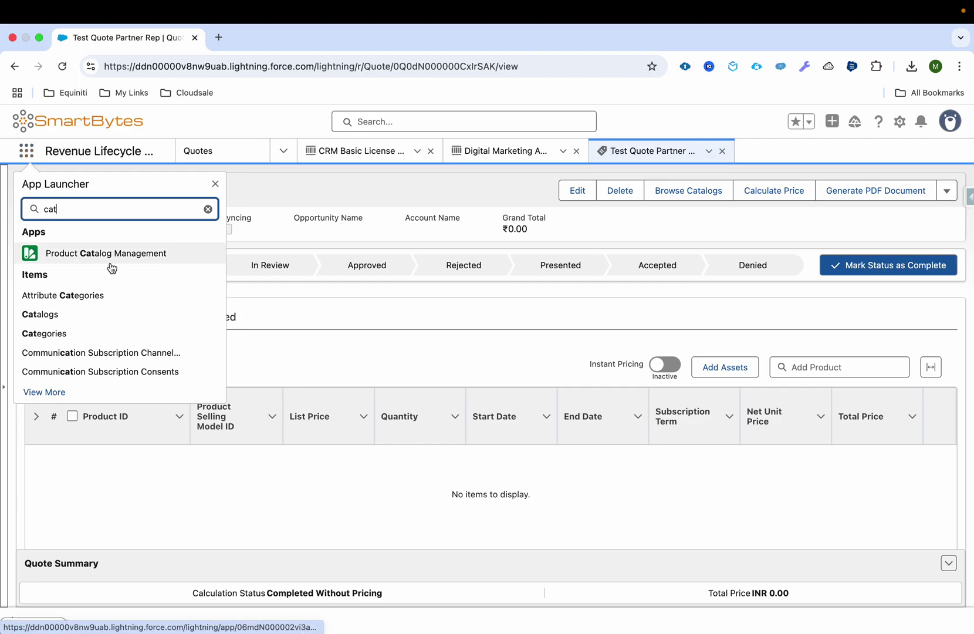
pyautogui.rightClick(72, 315)
pyautogui.click(103, 323)
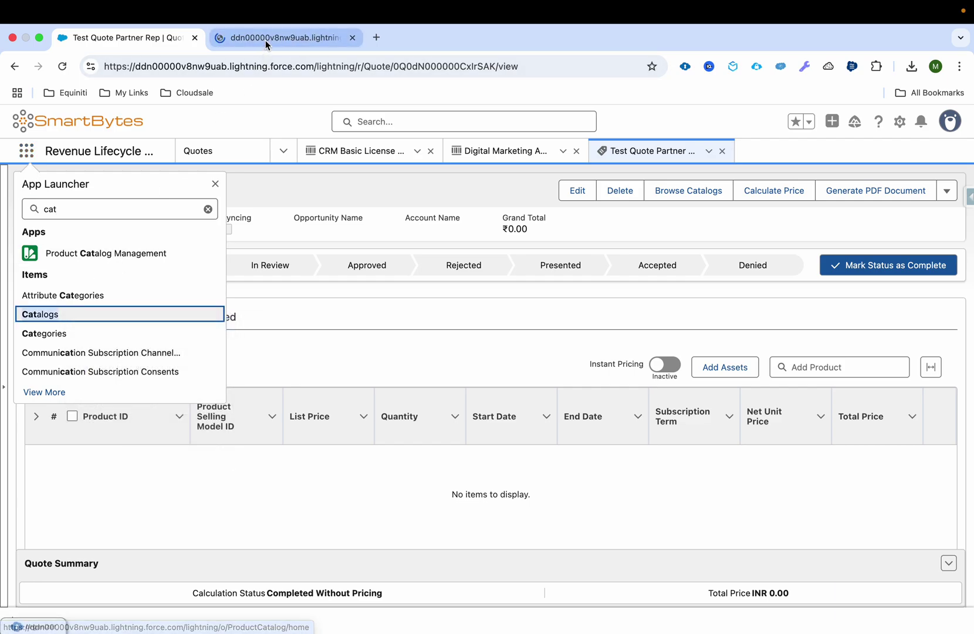
pyautogui.click(266, 40)
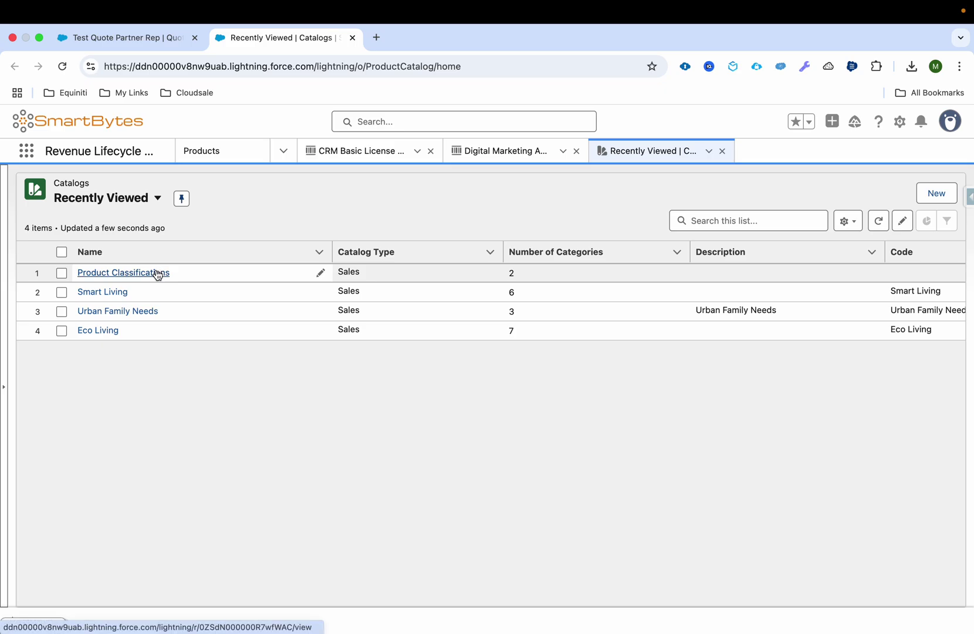
pyautogui.click(157, 273)
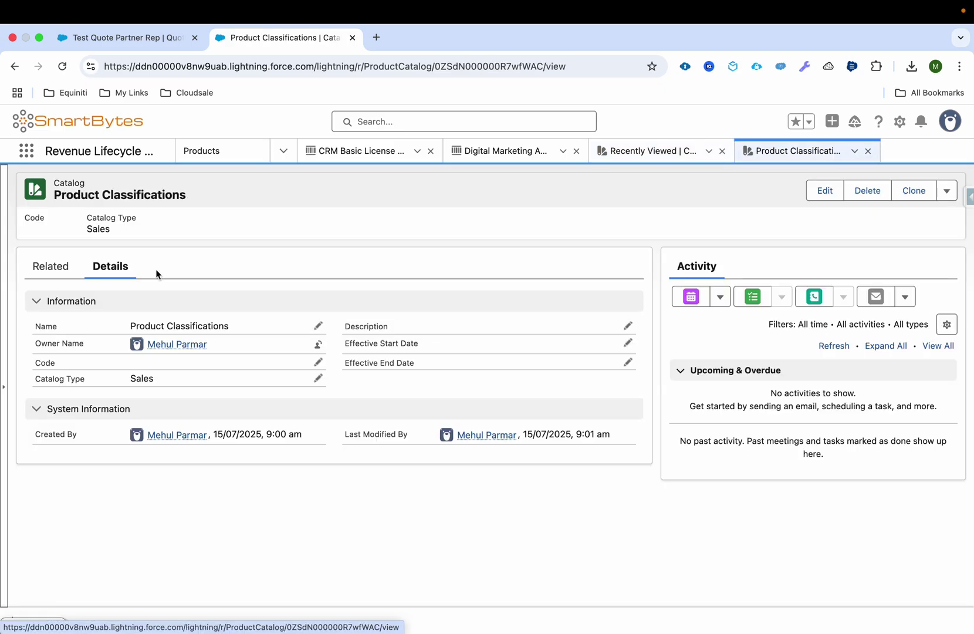
# Step: Assign the Installation Charges product to the Standalone category of the Product Classifications catalog
pyautogui.click(53, 267)
pyautogui.click(74, 349)
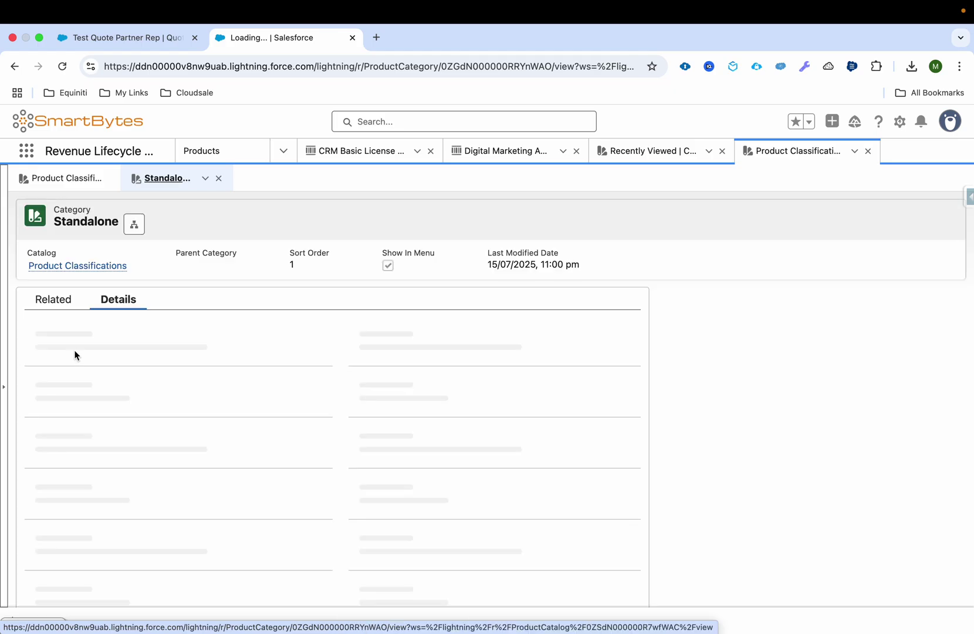
pyautogui.click(55, 298)
pyautogui.click(525, 335)
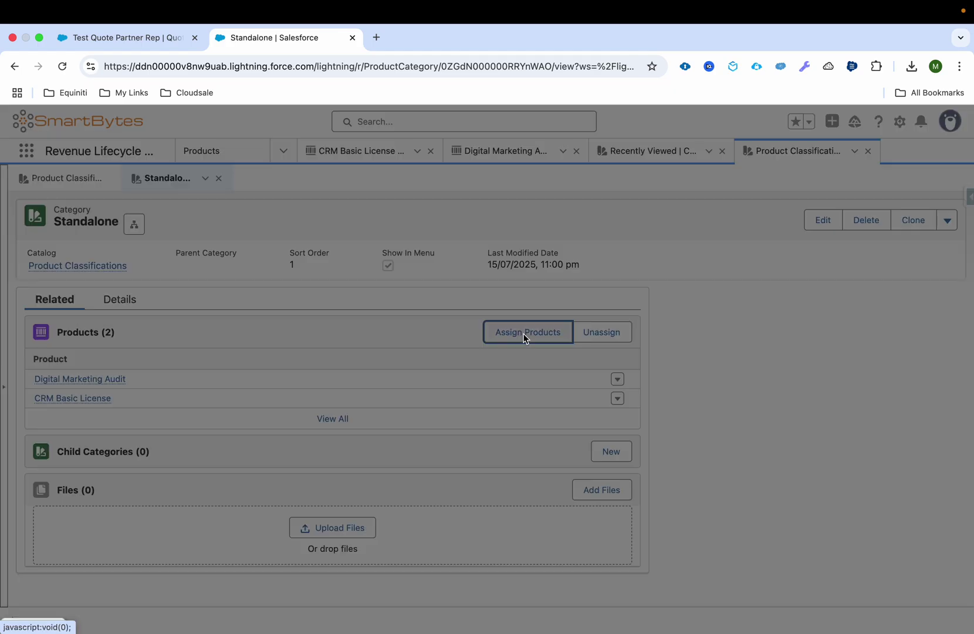
pyautogui.write('Install')
pyautogui.click(322, 266)
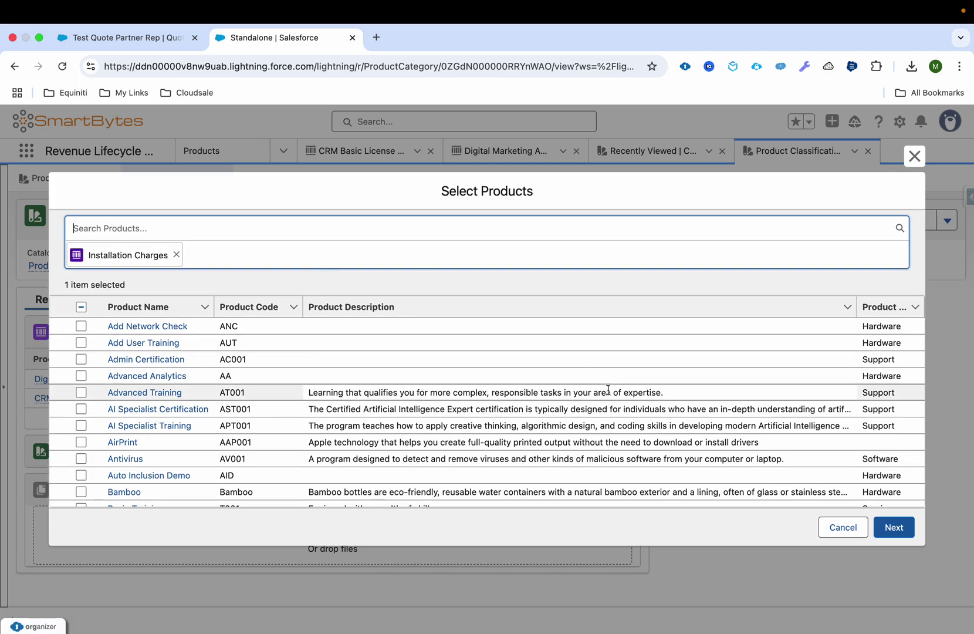
pyautogui.click(887, 526)
pyautogui.click(891, 526)
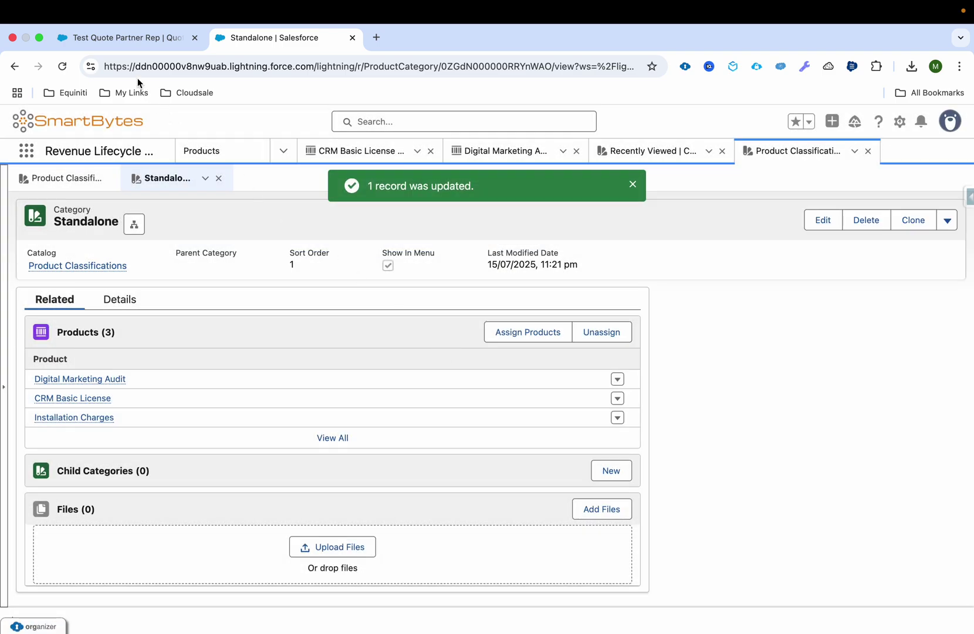
# Step: Return to the quote, reload it and browse the Product Classifications catalog to find Installation Charges
pyautogui.click(116, 39)
pyautogui.click(148, 73)
pyautogui.press('Return')
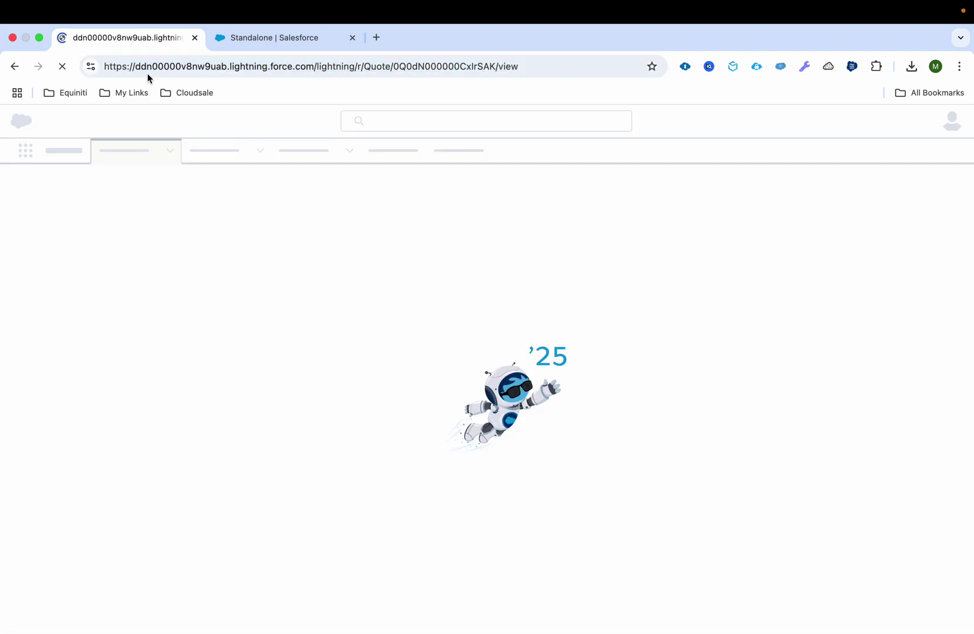
pyautogui.click(677, 187)
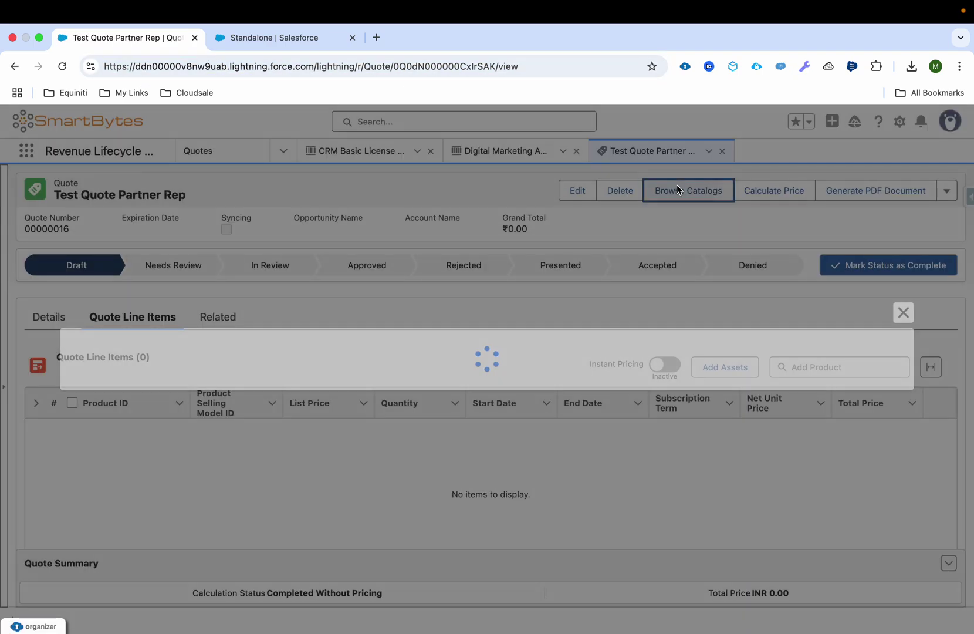
pyautogui.click(702, 199)
pyautogui.click(709, 277)
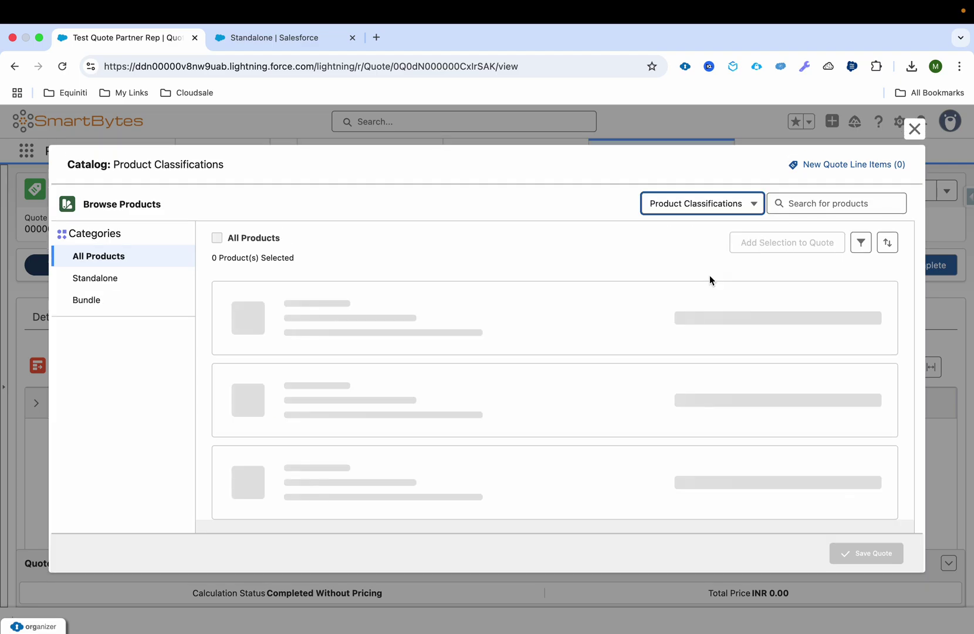
pyautogui.click(295, 375)
pyautogui.moveTo(295, 377); pyautogui.dragTo(409, 378)
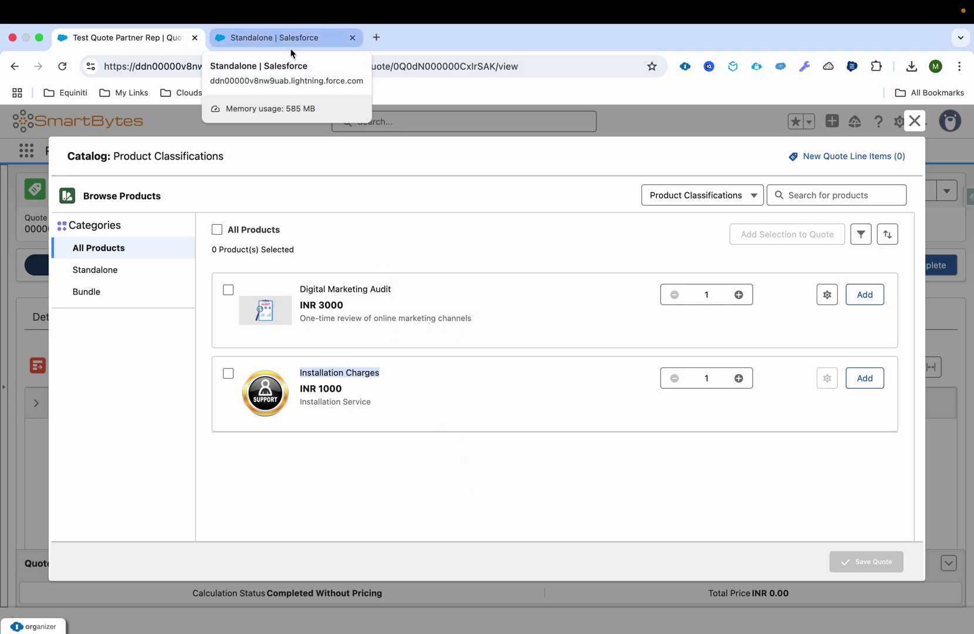
# Step: Check the Standalone Products slide, and examine the Availability Date of the CRM Basic License product
pyautogui.hotkey('ctrl', 'Right')
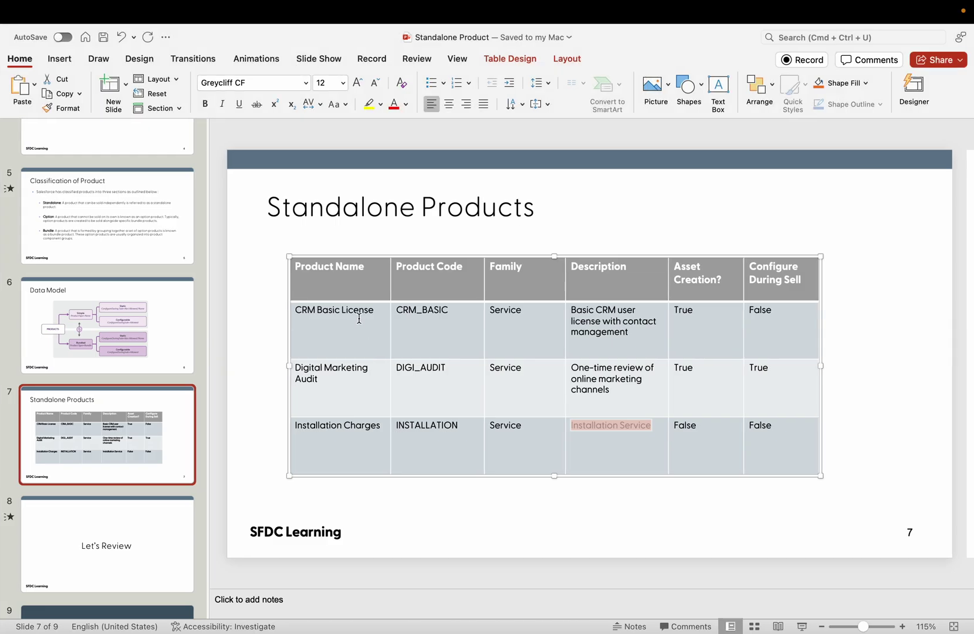
pyautogui.hotkey('ctrl', 'Left')
pyautogui.click(280, 37)
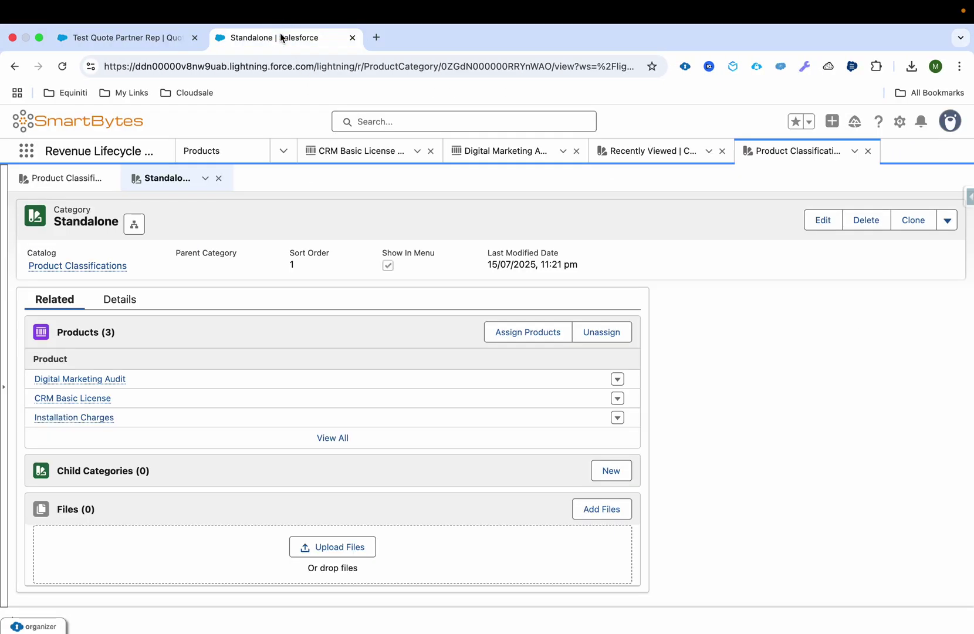
pyautogui.click(374, 153)
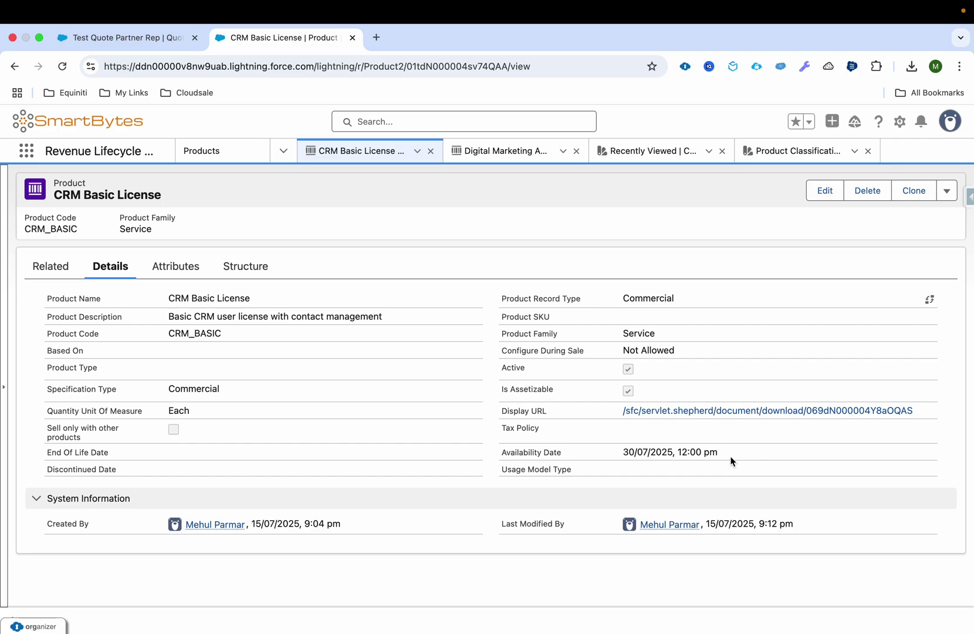
pyautogui.moveTo(722, 455)
pyautogui.mouseDown()
pyautogui.moveTo(622, 450)
pyautogui.moveTo(717, 454)
pyautogui.mouseUp()
pyautogui.click(622, 450)
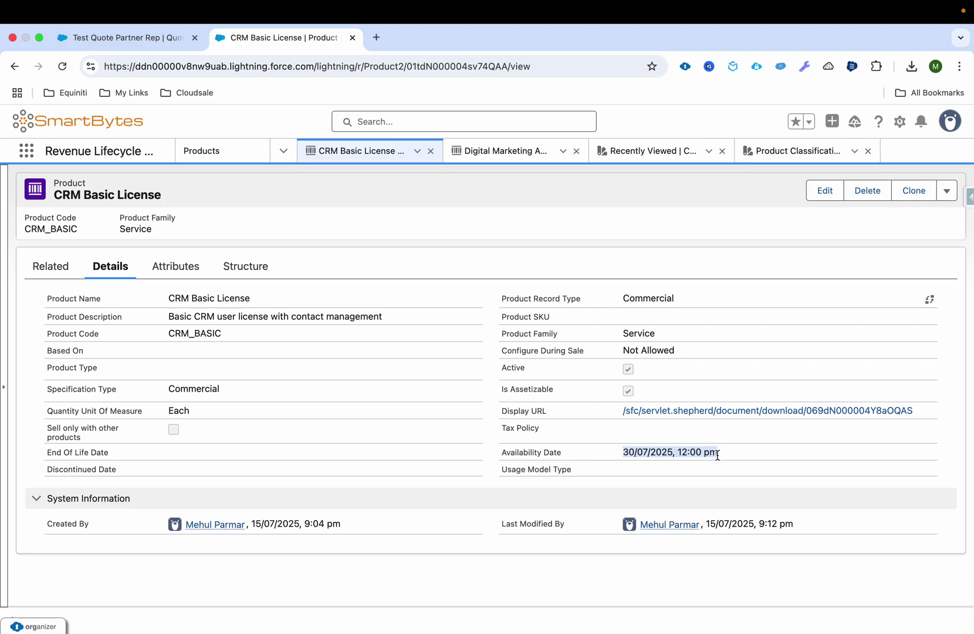
# Step: Compare the configure options of the two products in the quote's catalog with the slide's Configure During Sell values
pyautogui.click(105, 42)
pyautogui.click(492, 435)
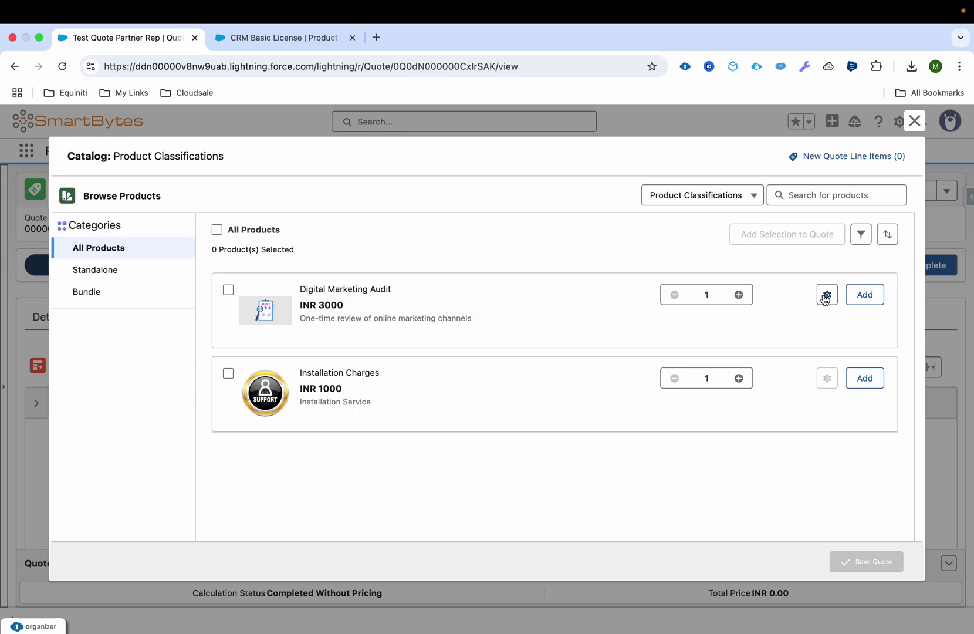
pyautogui.hotkey('ctrl', 'Right')
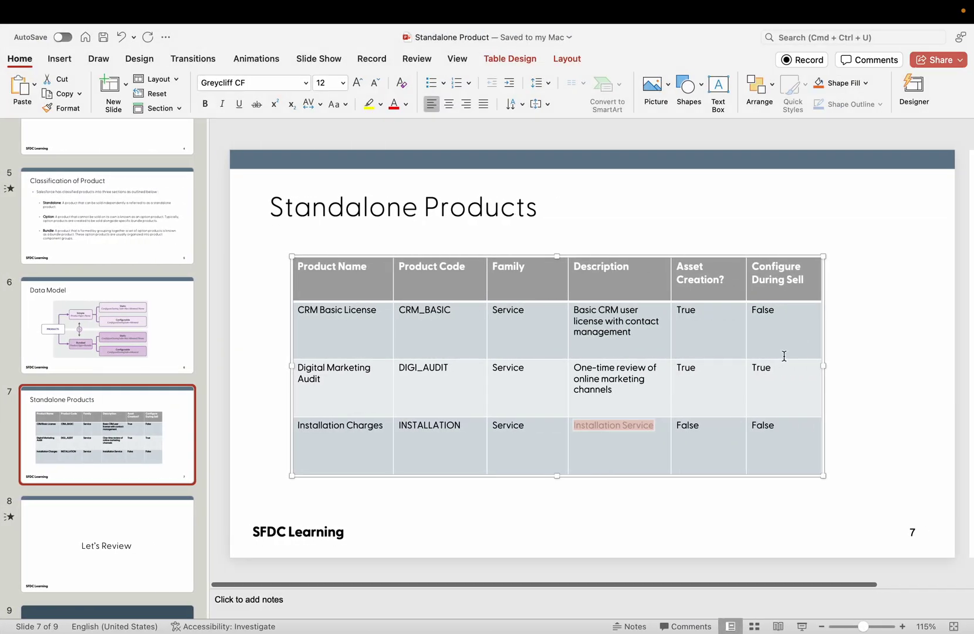
pyautogui.click(759, 371)
pyautogui.hotkey('ctrl', 'Left')
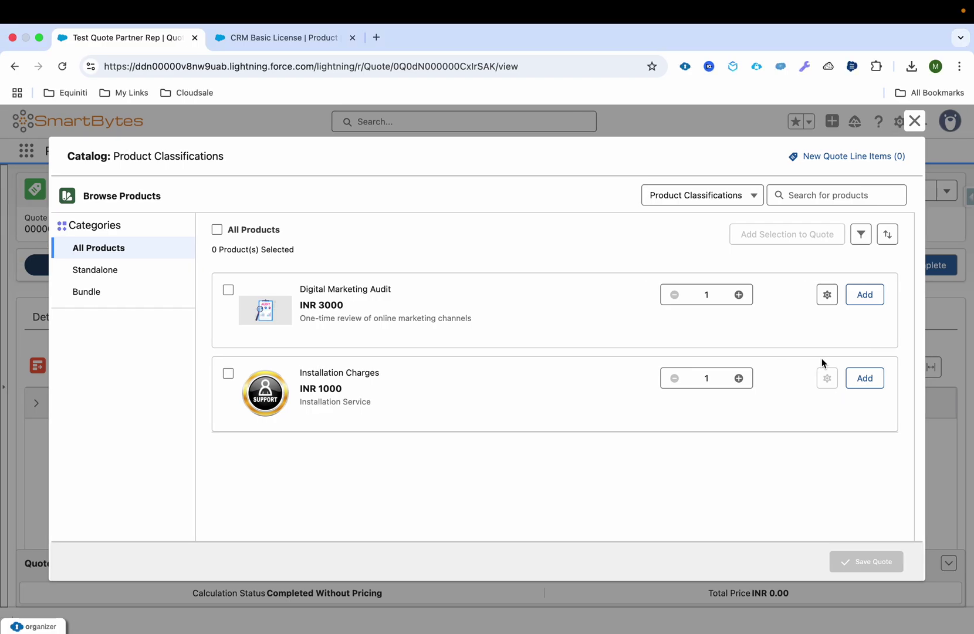
pyautogui.click(822, 368)
pyautogui.doubleClick(826, 378)
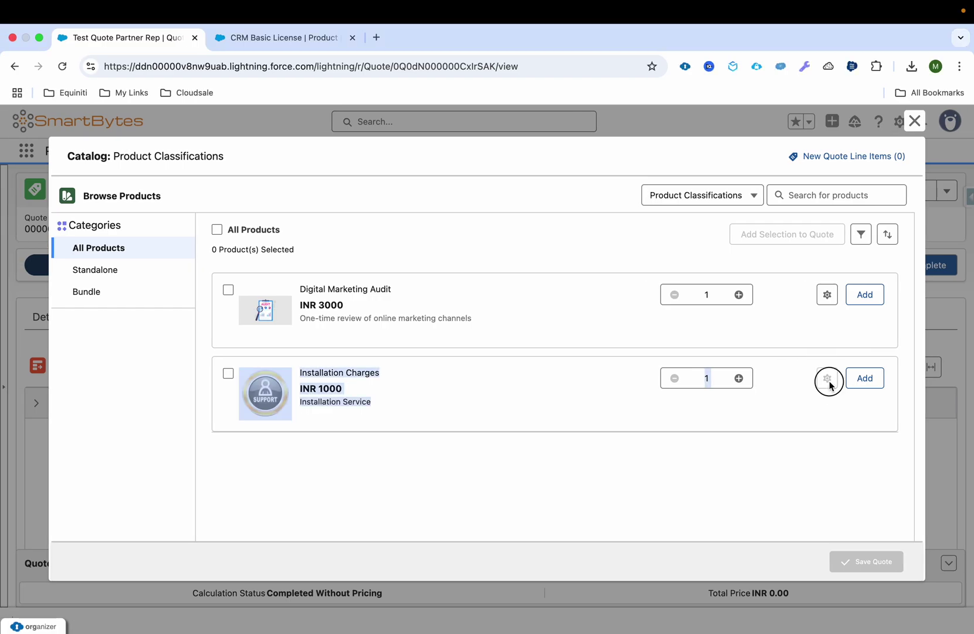
pyautogui.click(830, 384)
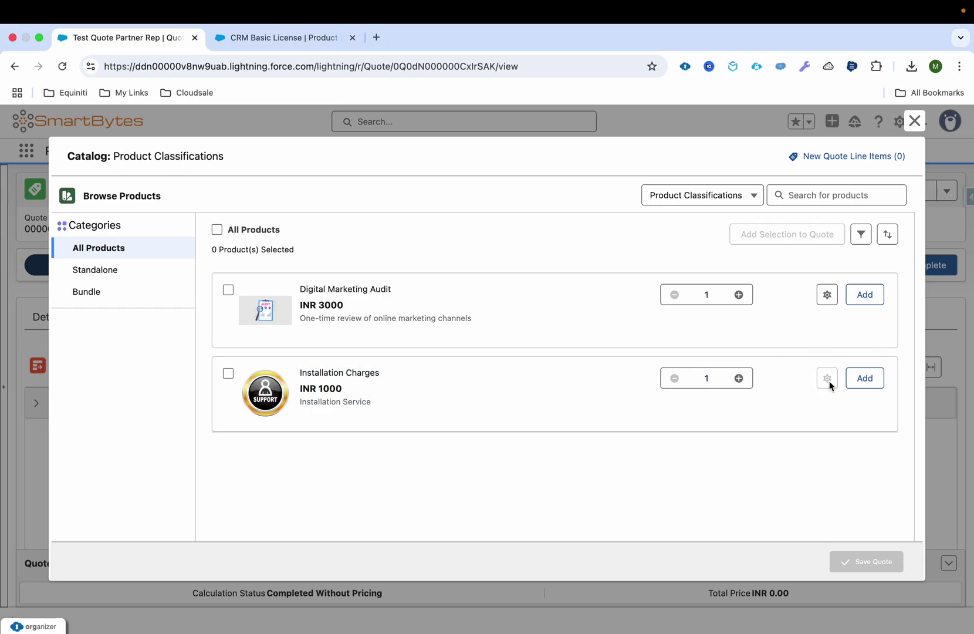
# Step: View the configuration of Digital Marketing Audit and leave it without saving changes
pyautogui.click(828, 295)
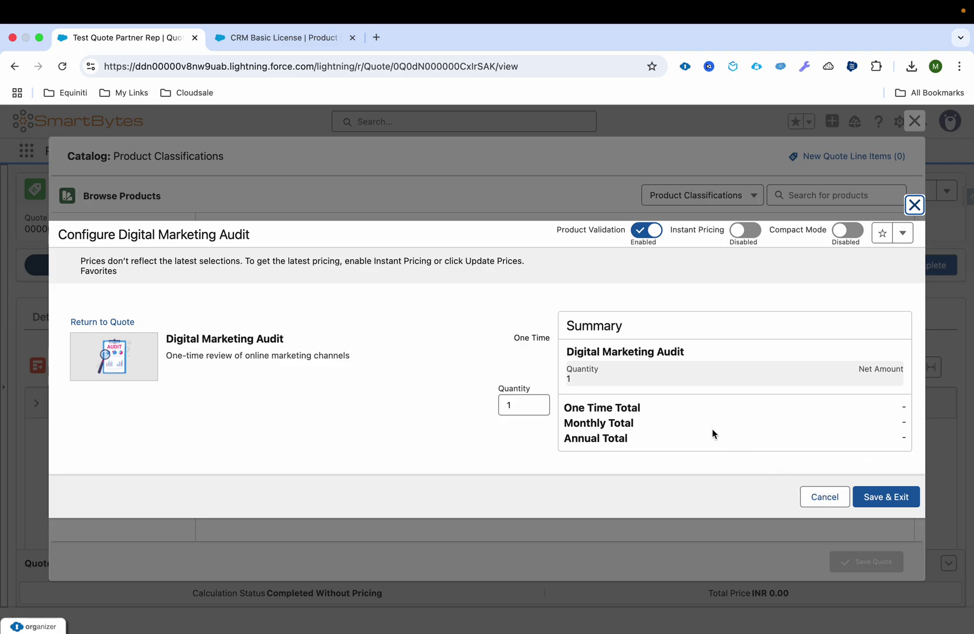
pyautogui.click(829, 495)
pyautogui.click(515, 397)
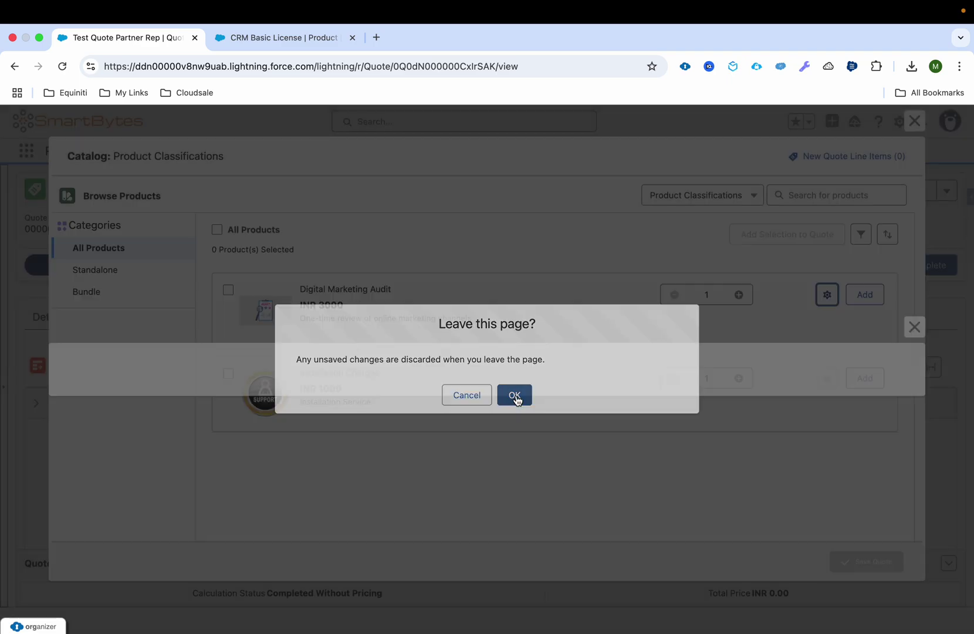
# Step: Add one Digital Marketing Audit and one Installation Charges to the quote and save it
pyautogui.click(875, 304)
pyautogui.click(866, 376)
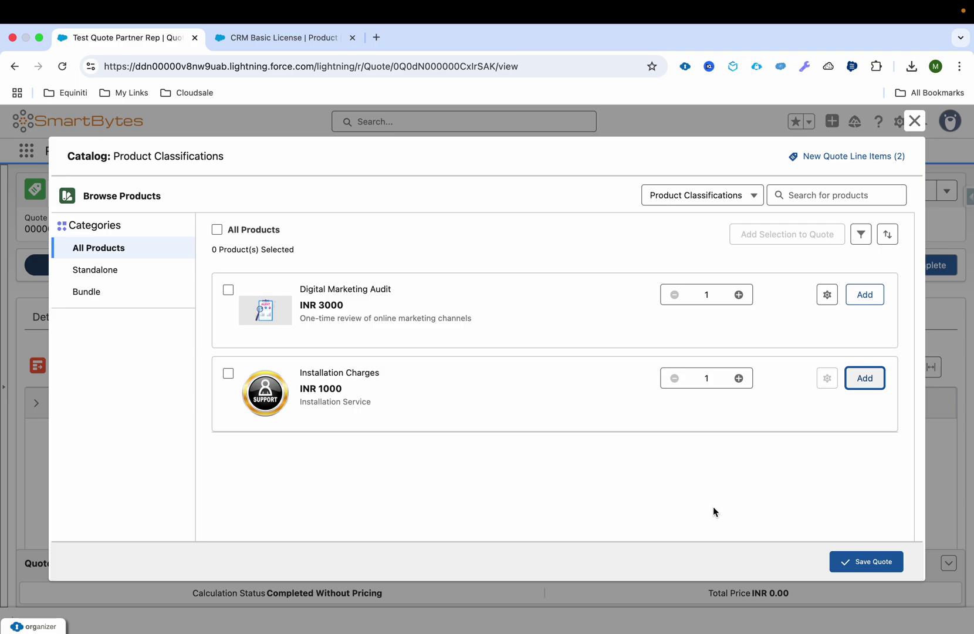
pyautogui.click(861, 560)
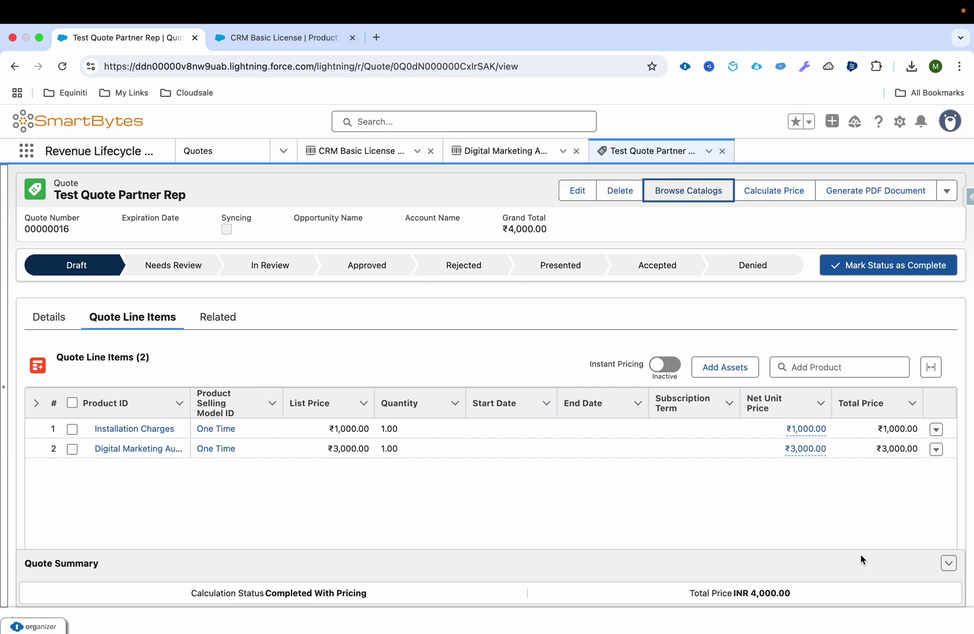
# Step: Mark the quote's current status as Accepted
pyautogui.click(666, 269)
pyautogui.click(906, 267)
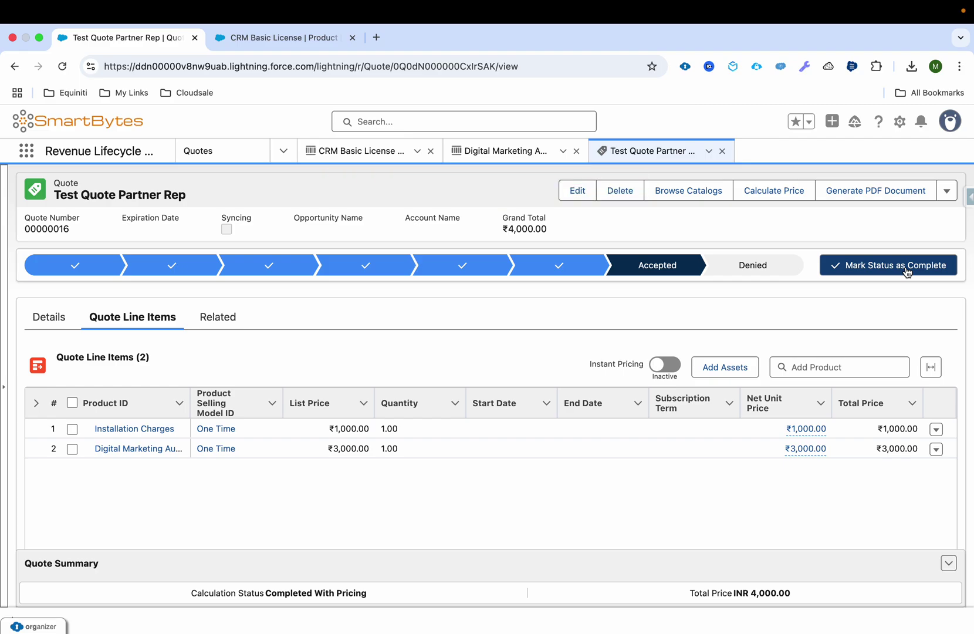
pyautogui.click(947, 191)
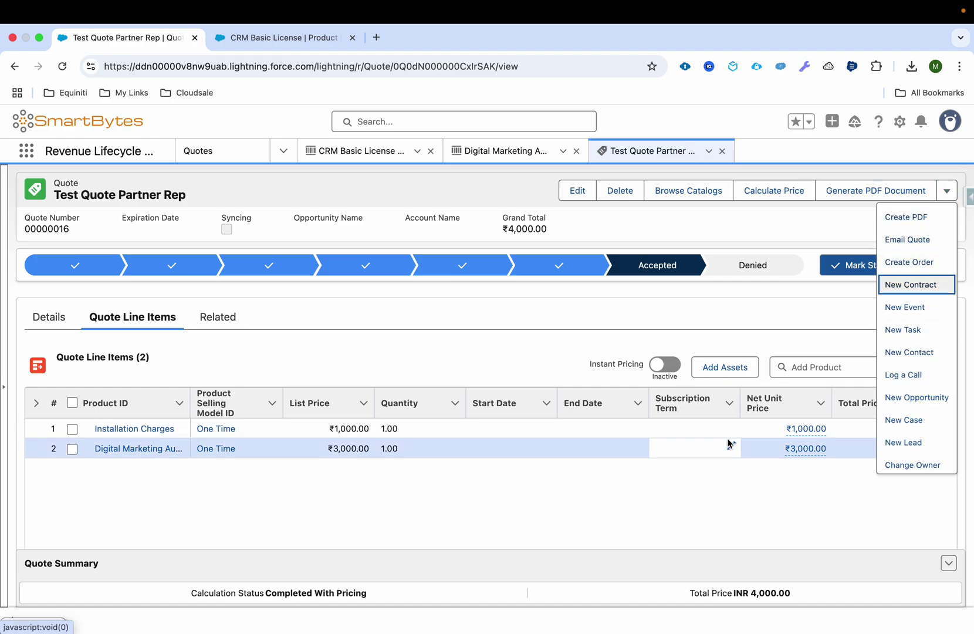
pyautogui.click(714, 488)
# Step: Browse the assets available to add to the quote, and return without selecting any
pyautogui.click(732, 369)
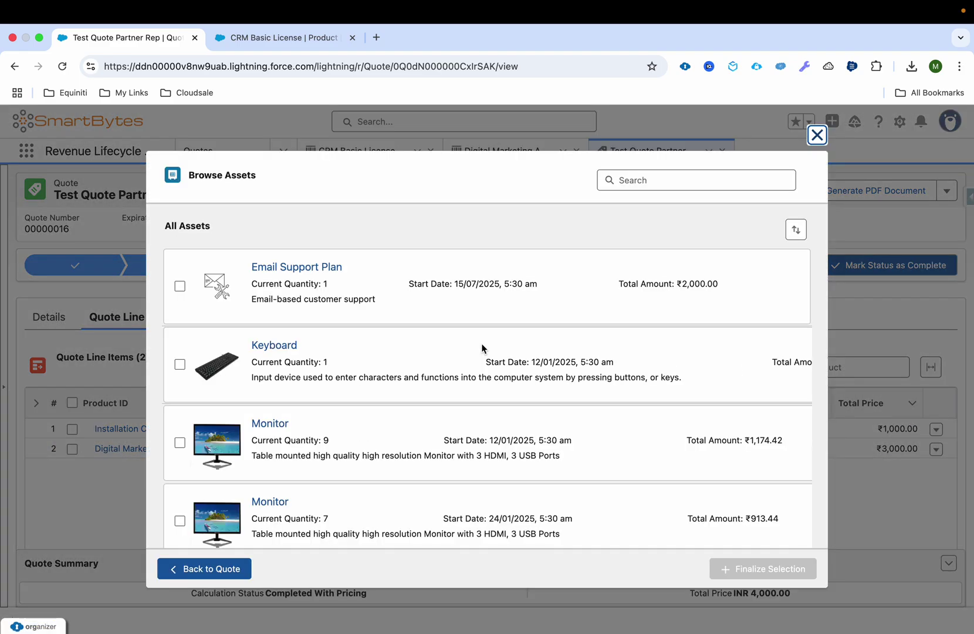
pyautogui.scroll(-1, 483, 349)
pyautogui.scroll(1, 482, 344)
pyautogui.scroll(-1, 291, 355)
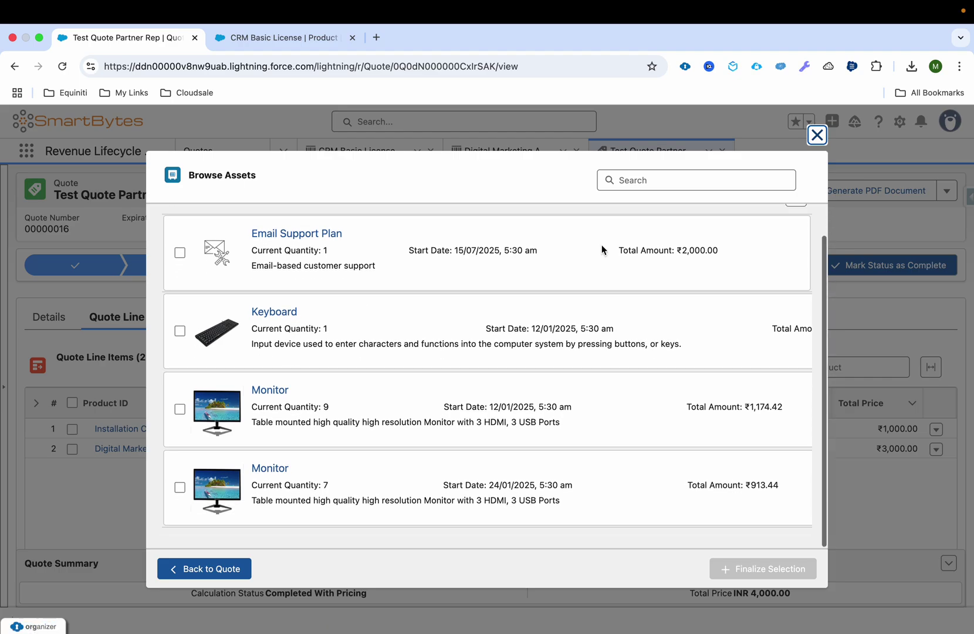
pyautogui.click(811, 140)
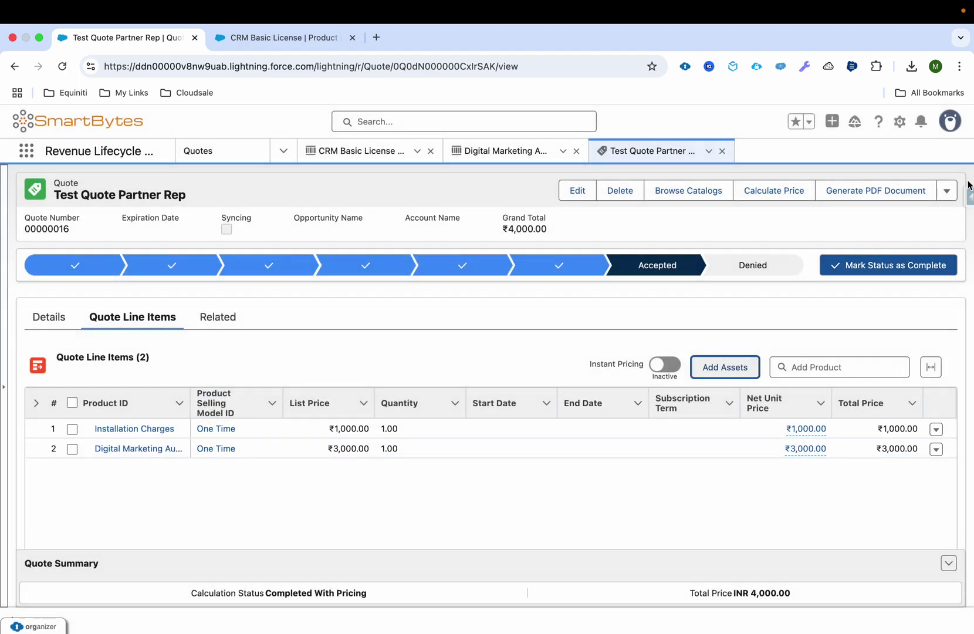
# Step: Create an order from the accepted quote and set the new order's status to Activated
pyautogui.click(946, 190)
pyautogui.click(907, 262)
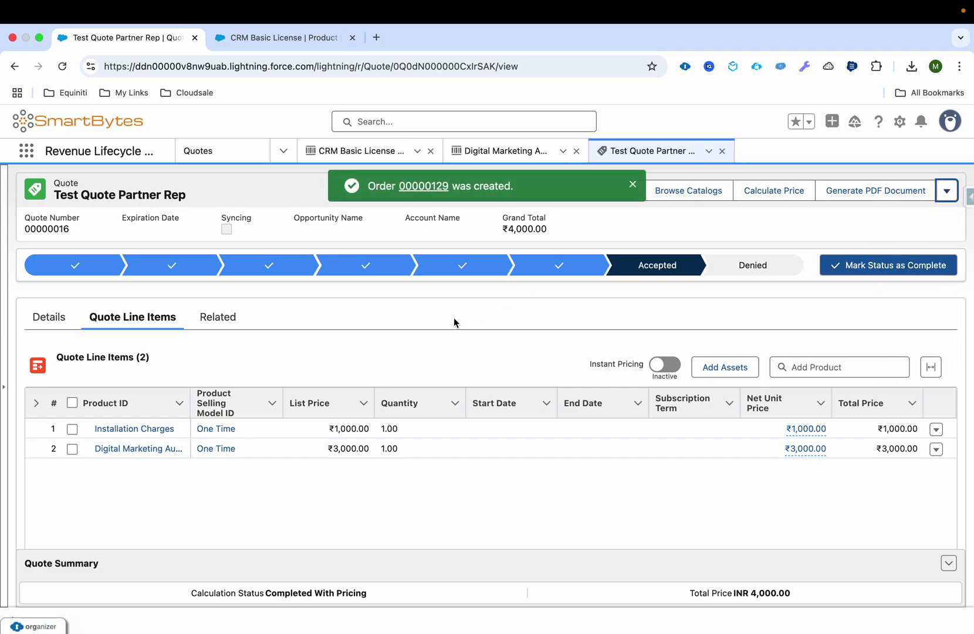
pyautogui.click(428, 187)
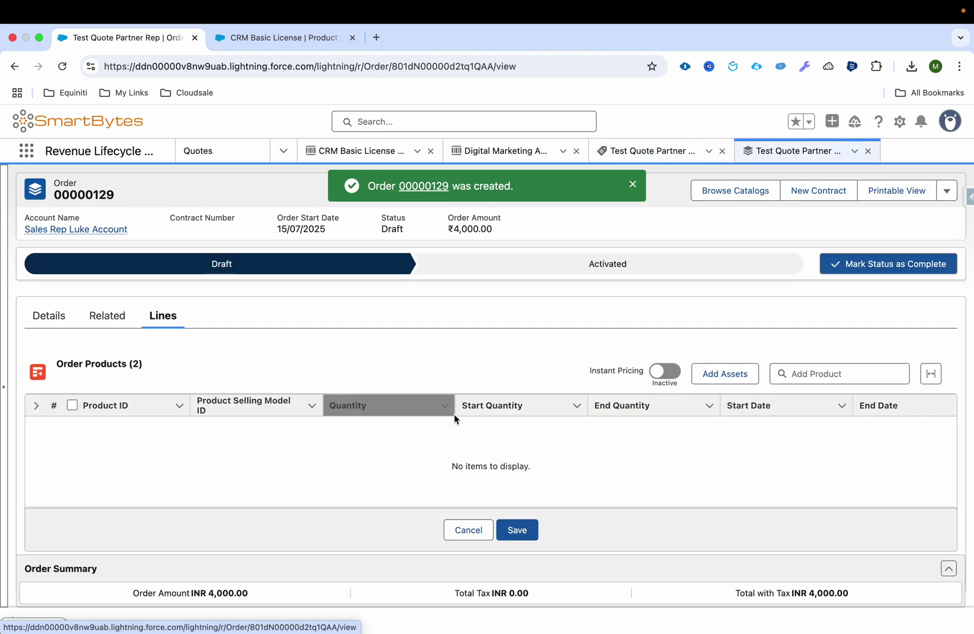
pyautogui.click(618, 270)
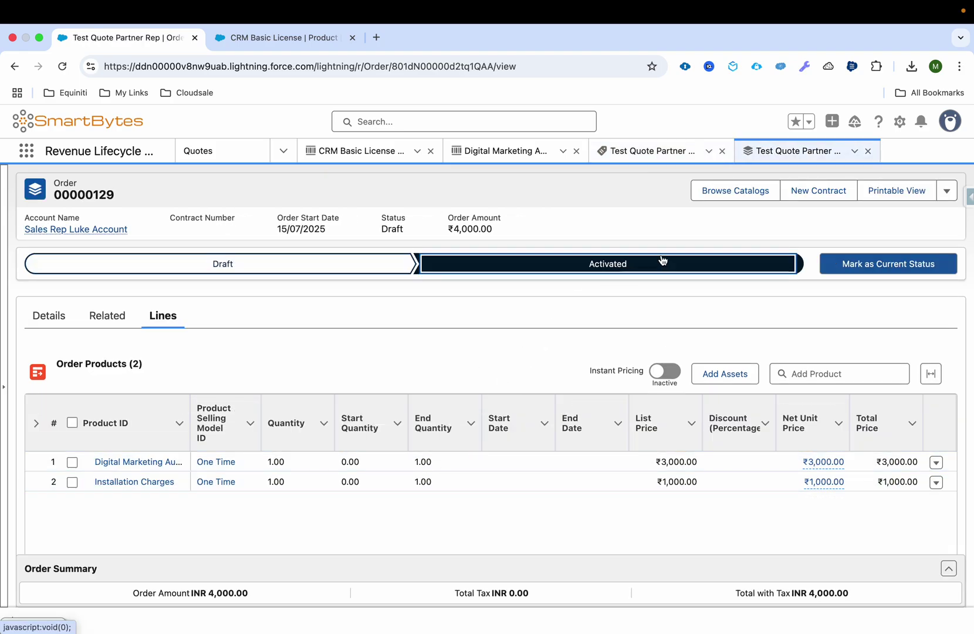
pyautogui.click(869, 265)
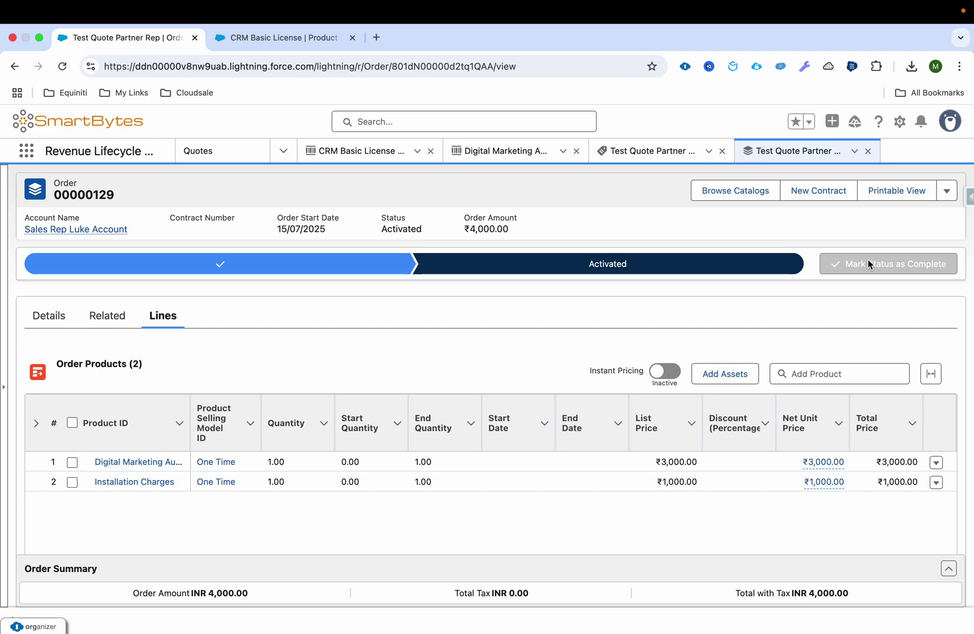
# Step: Return to the quote and check its asset list for Digital Marketing Audit and Installation Charges, leaving without a selection
pyautogui.click(692, 153)
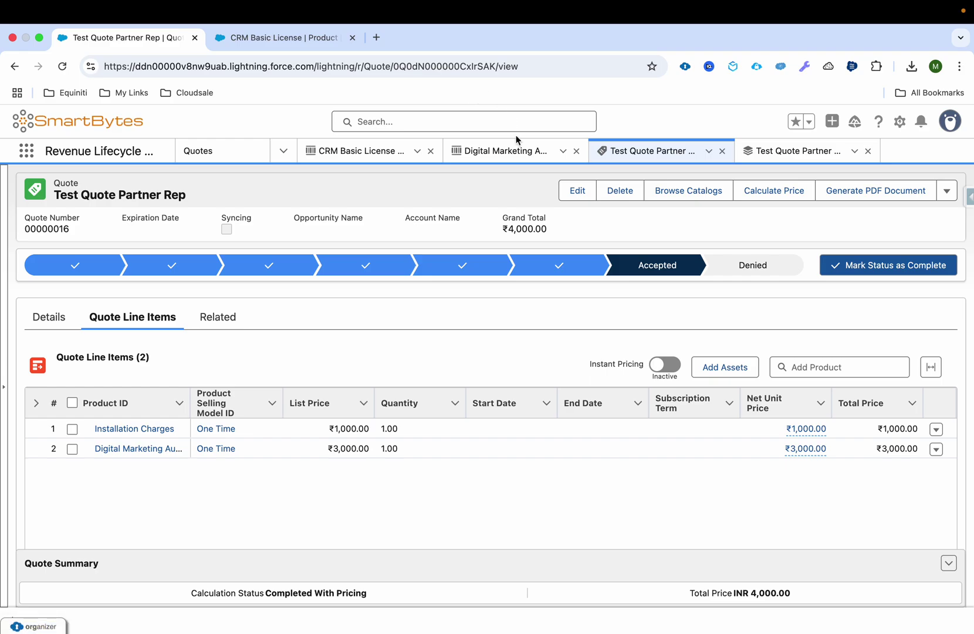
pyautogui.click(726, 367)
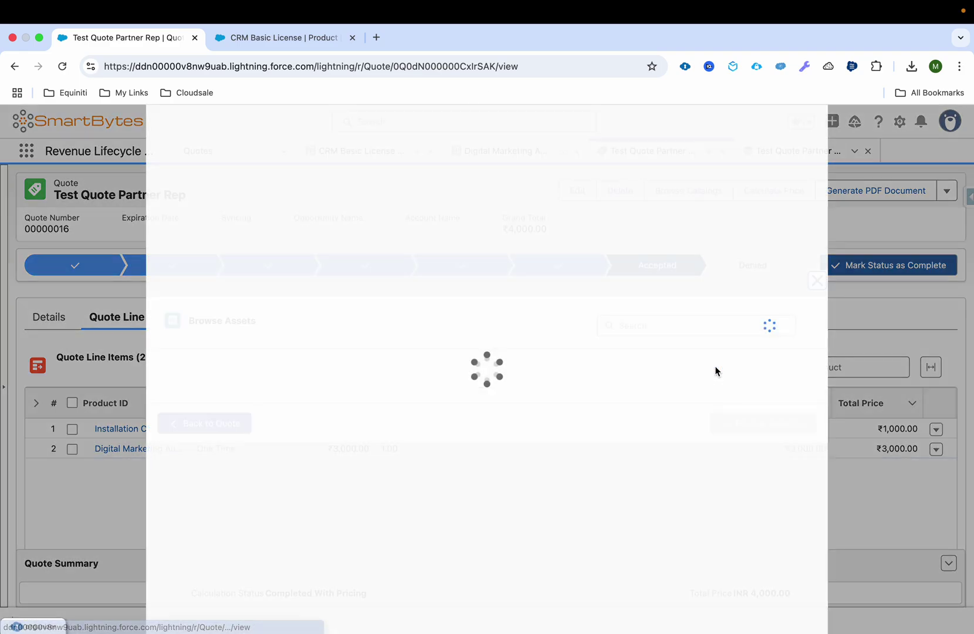
pyautogui.moveTo(376, 264); pyautogui.dragTo(253, 264)
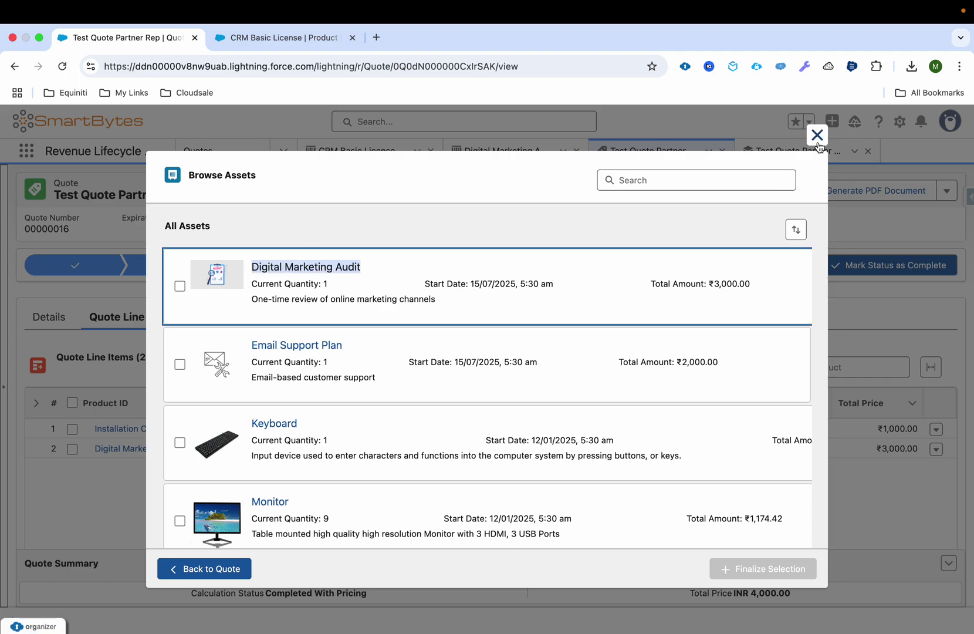
pyautogui.click(817, 135)
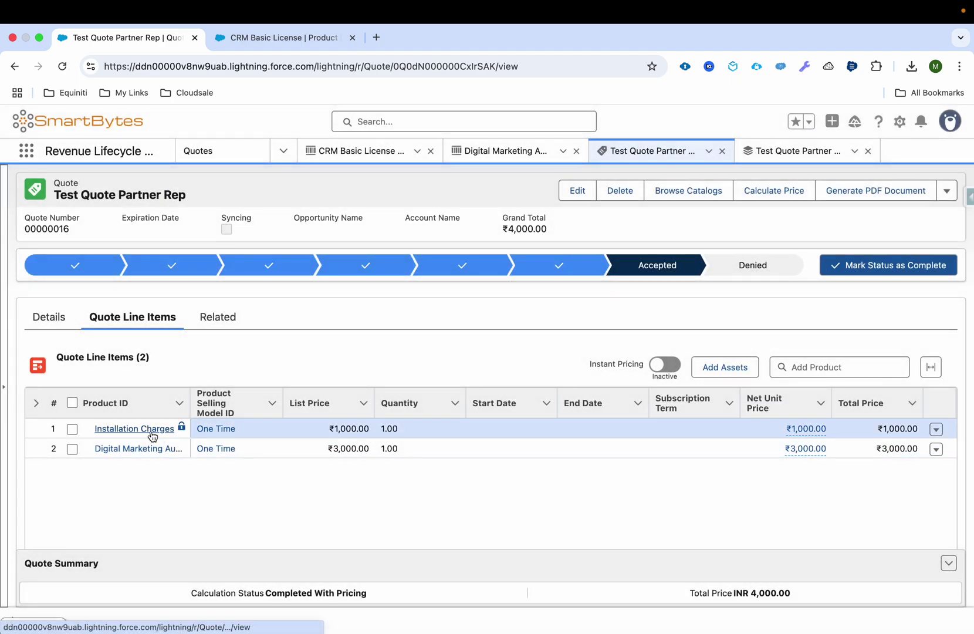
# Step: Check the Is Assetizable setting in the Installation Charges product's details, and return to the quote
pyautogui.click(291, 39)
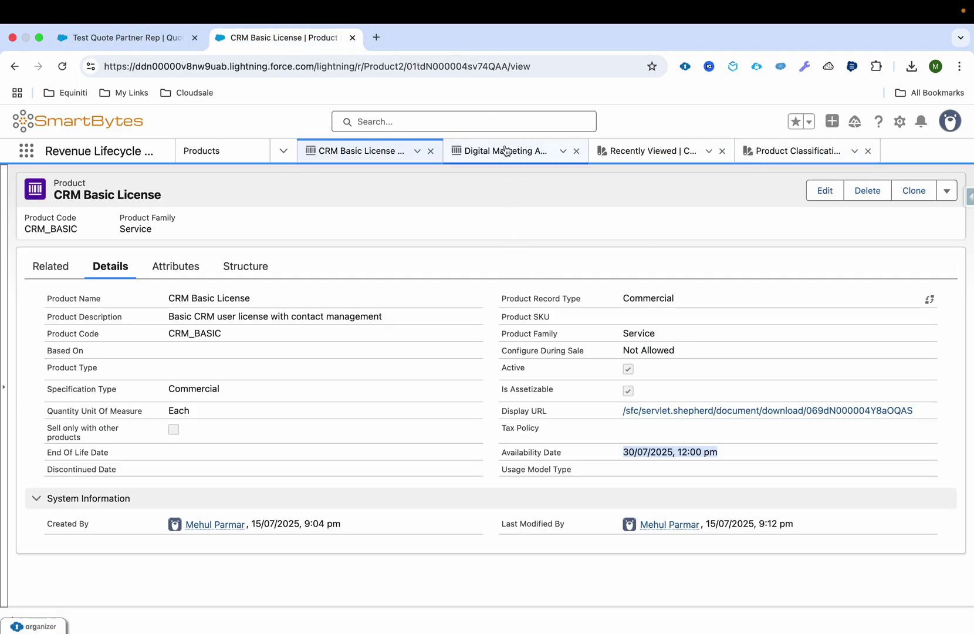
pyautogui.click(679, 161)
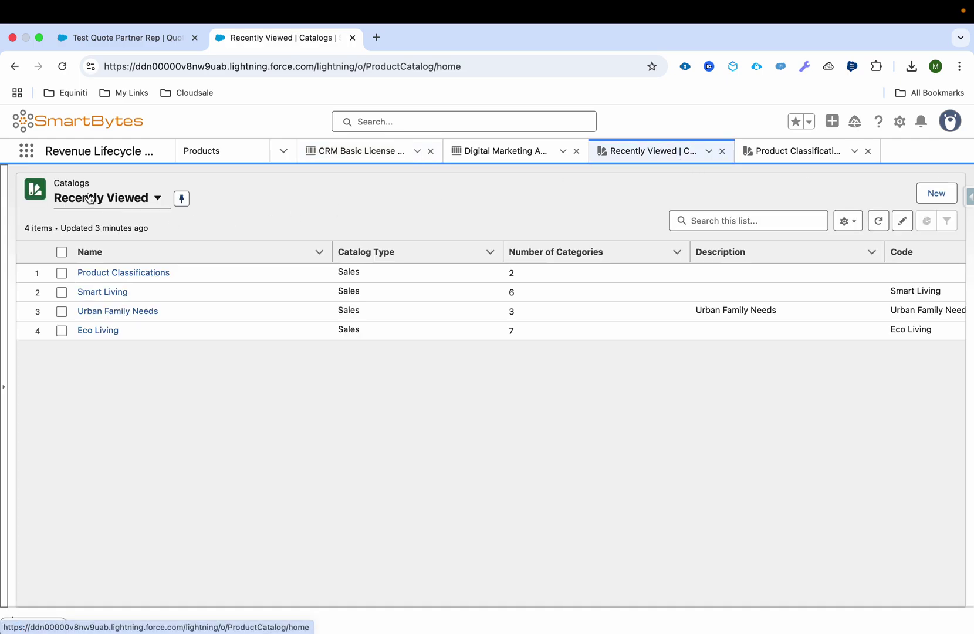
pyautogui.click(204, 151)
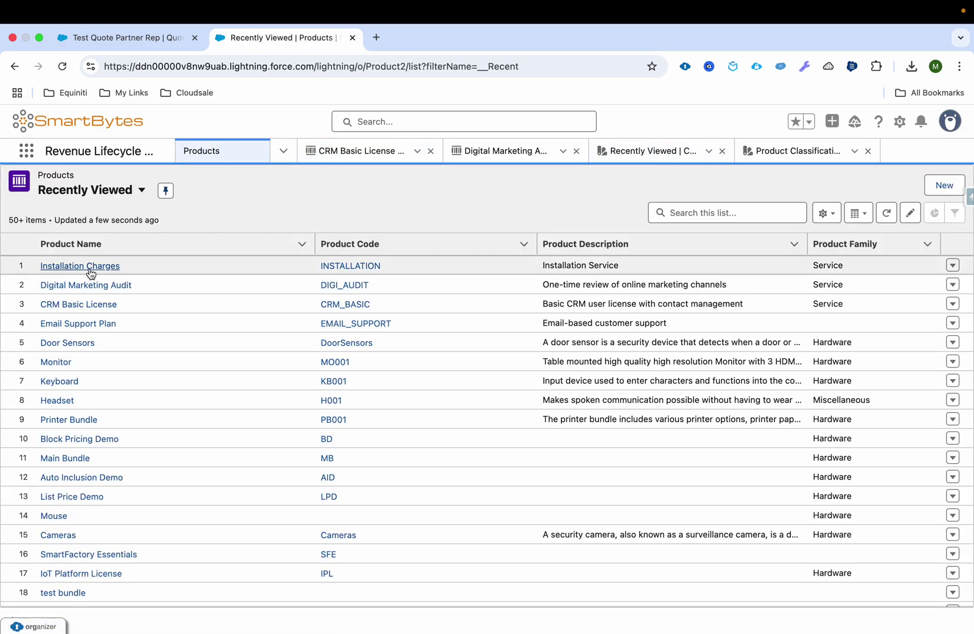
pyautogui.click(94, 265)
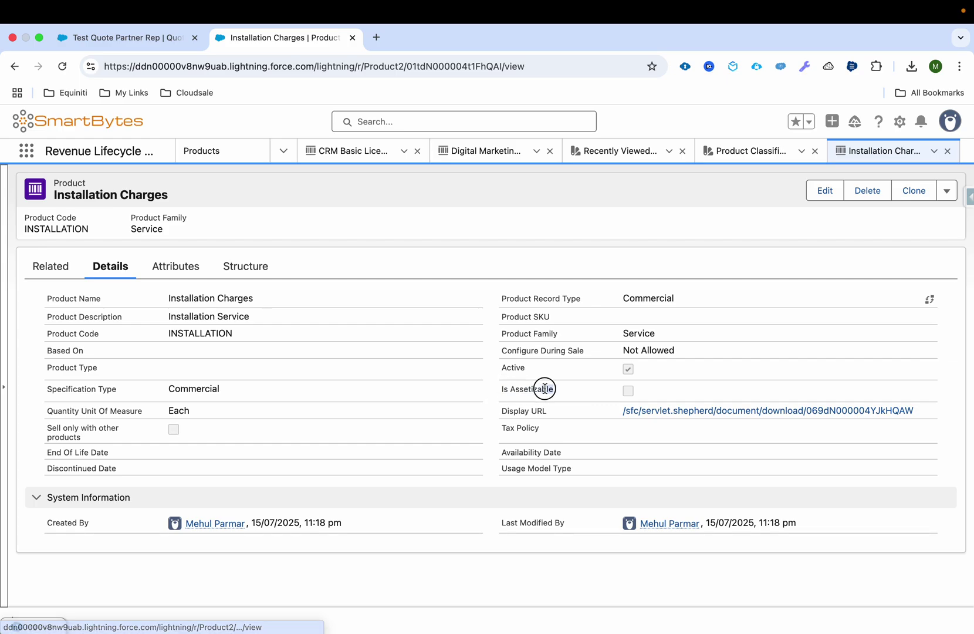
pyautogui.click(120, 43)
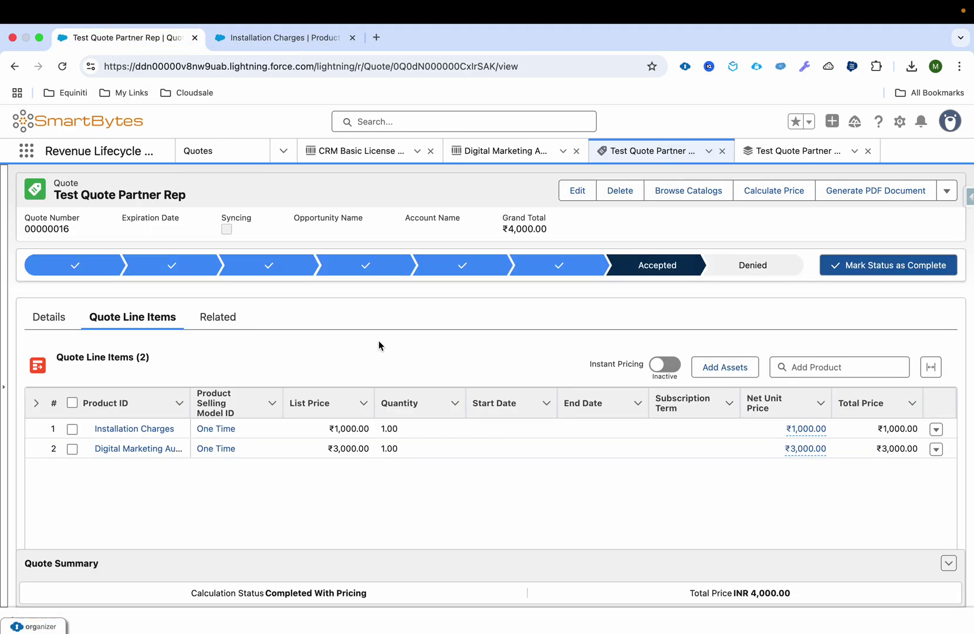